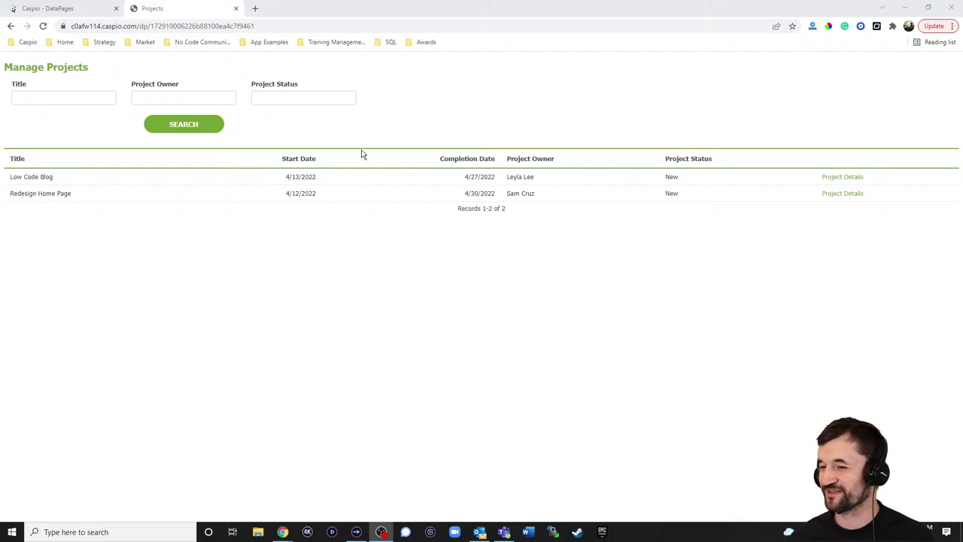
View the Low Code Blog and Redesign Home Page project details, returning to Manage Projects each time
click(546, 122)
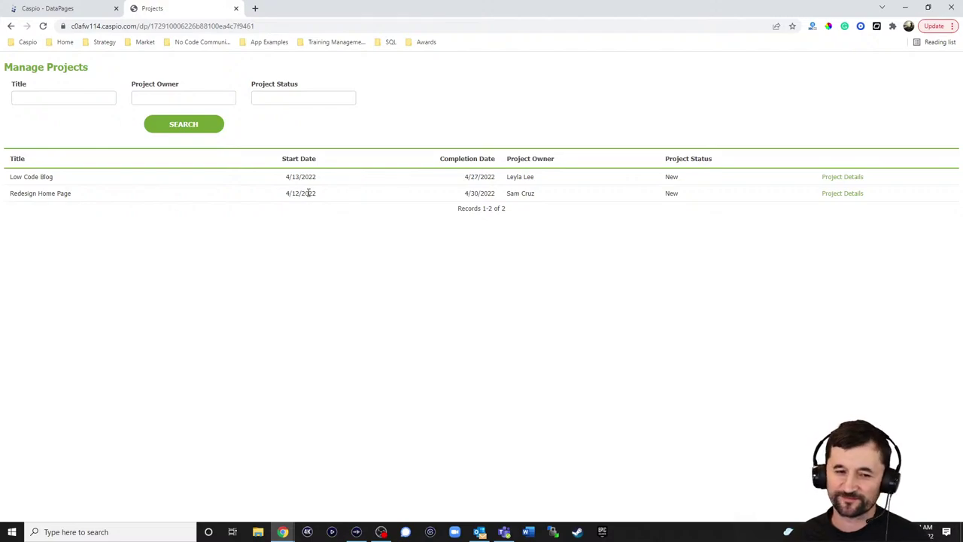
click(839, 178)
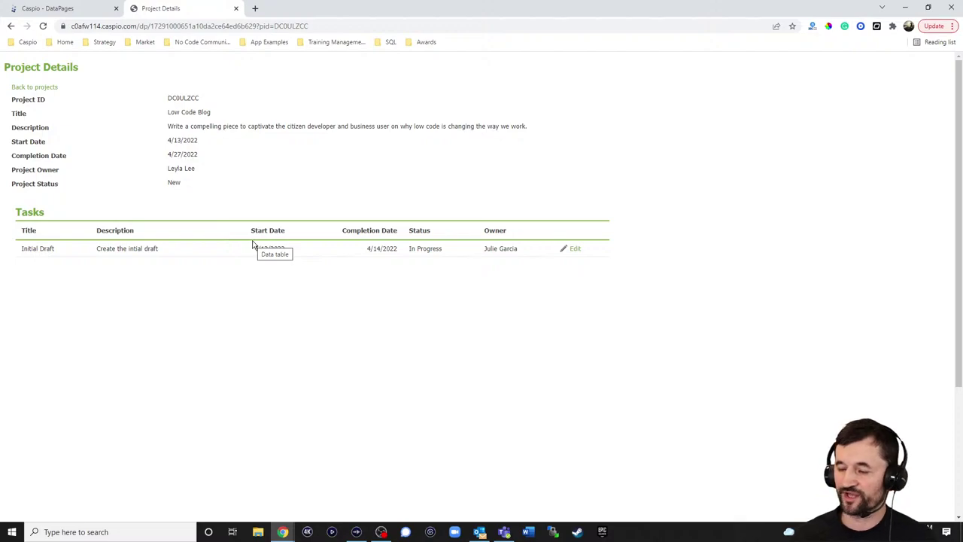
click(44, 88)
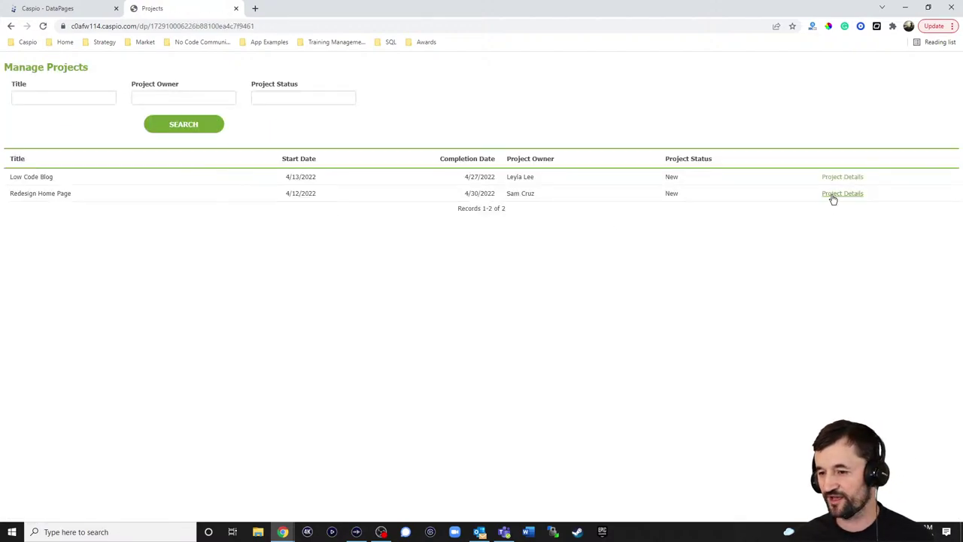
click(833, 197)
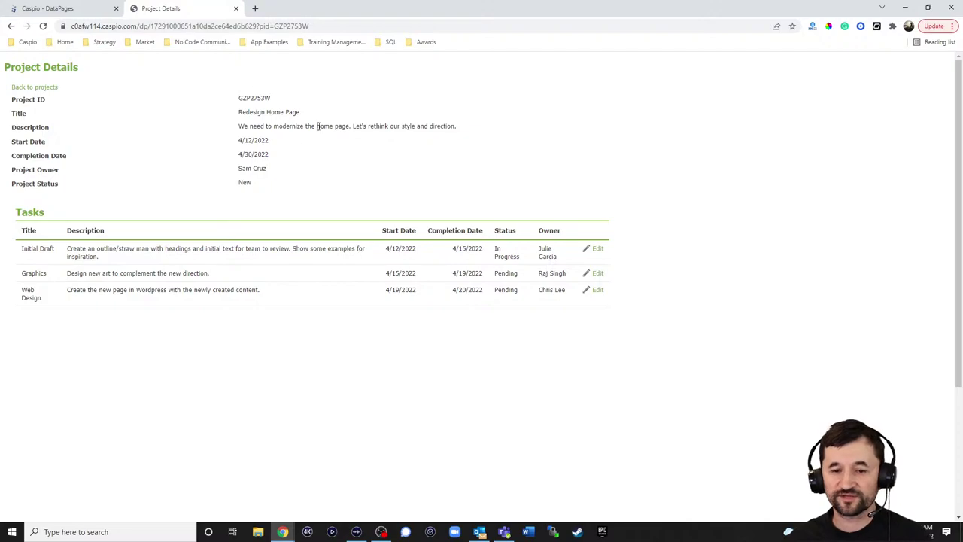
click(47, 87)
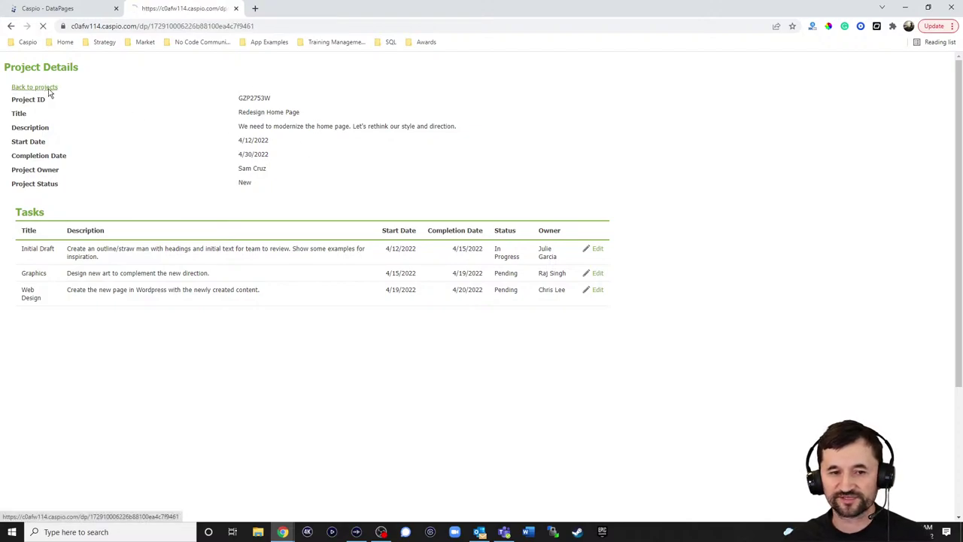
Inspect the iFrame_embed_tbl_projects table's field design and its datasheet records
click(70, 11)
click(19, 174)
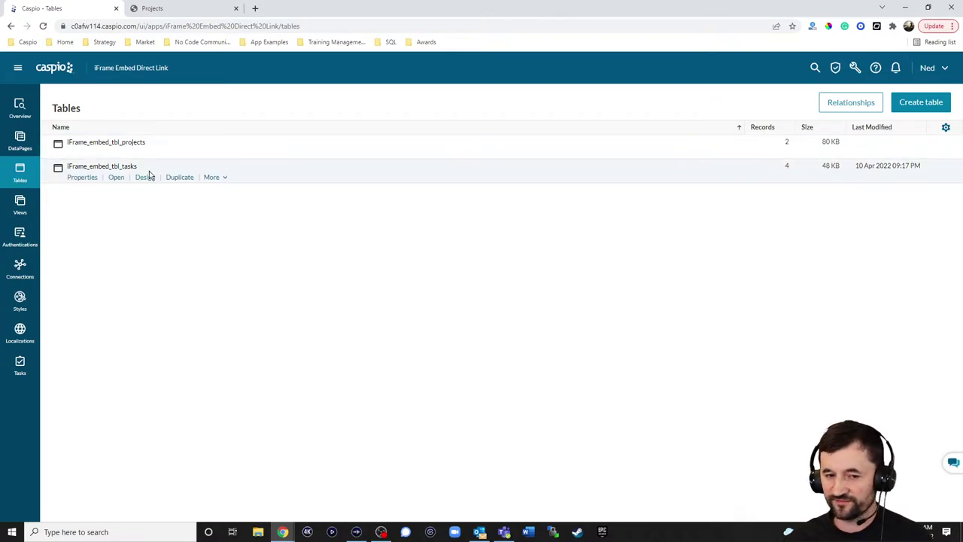
mouse_move(154, 159)
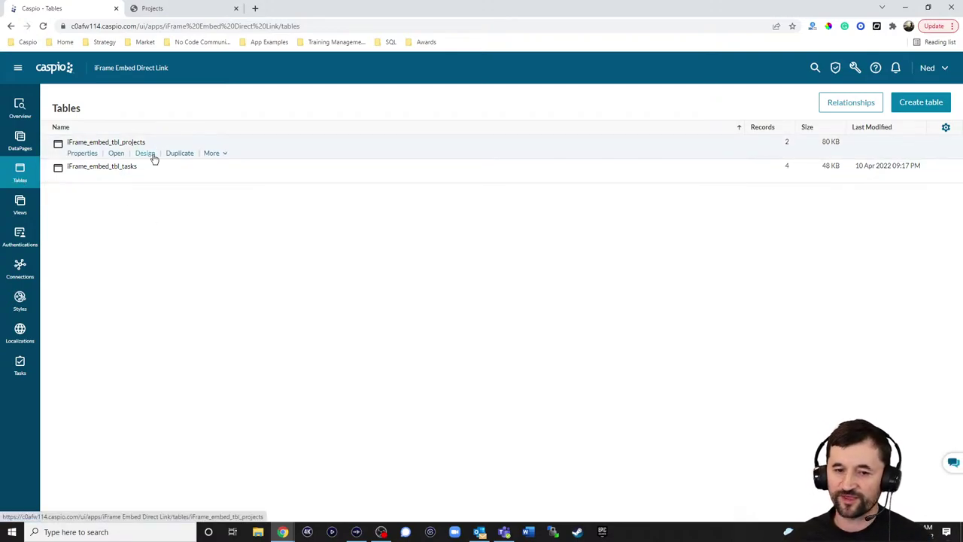
click(154, 158)
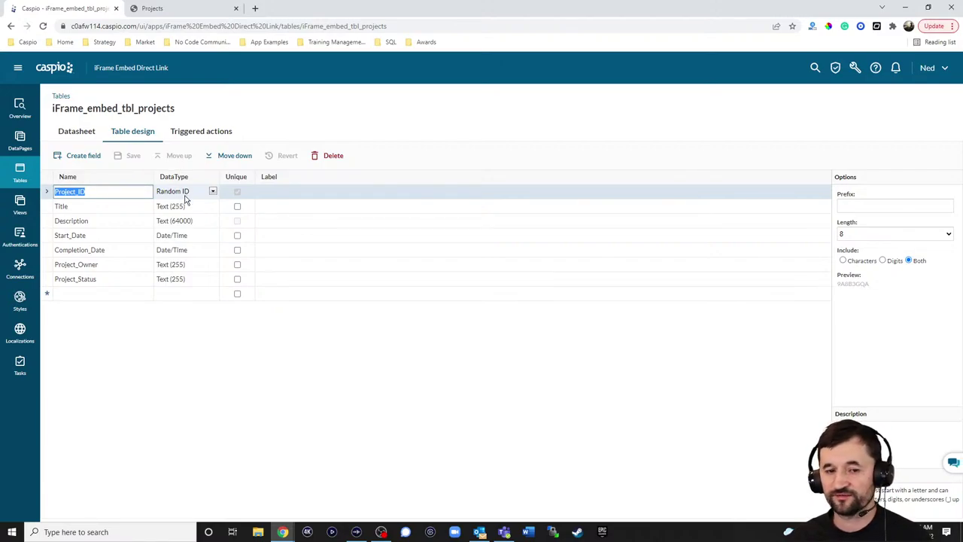
click(79, 133)
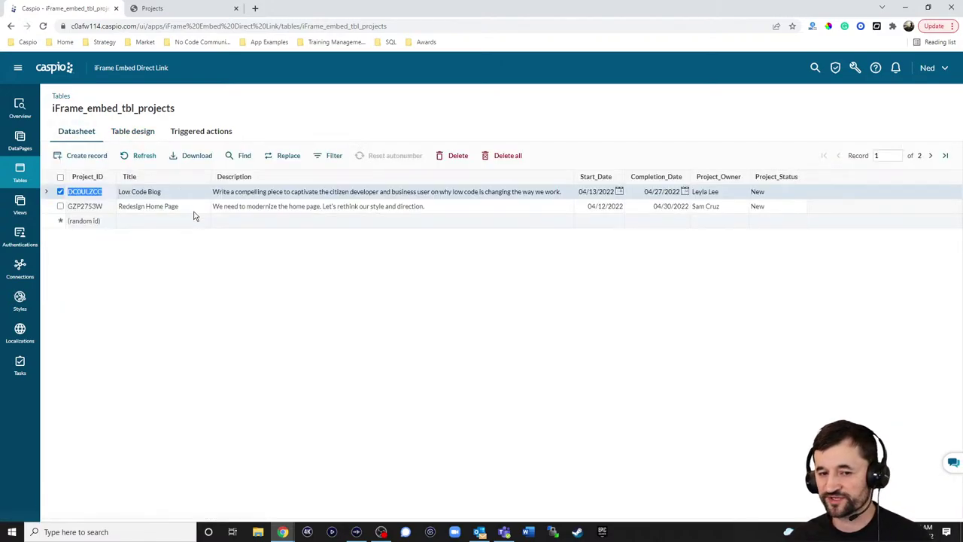
Inspect iFrame_embed_tbl_tasks fields and its four records, then go to the DataPages list
click(15, 172)
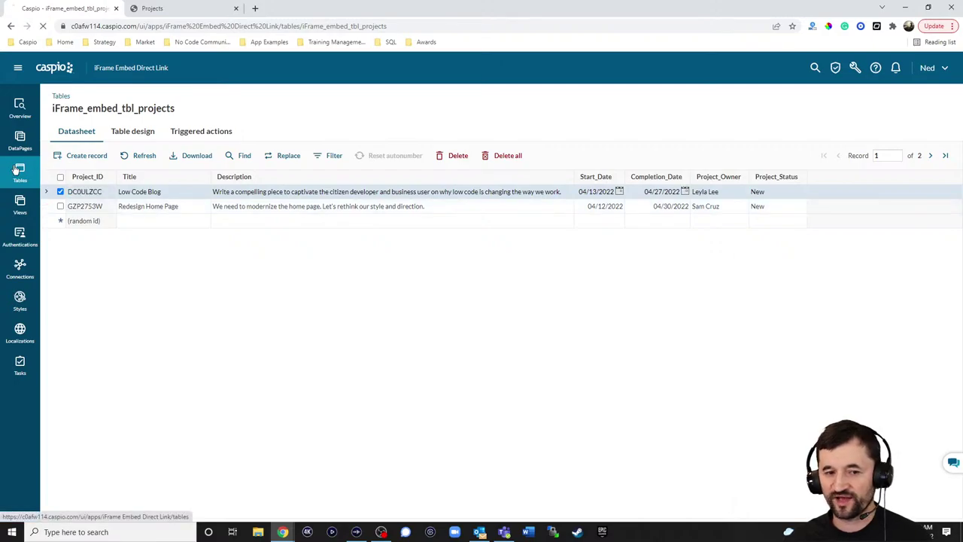
click(143, 179)
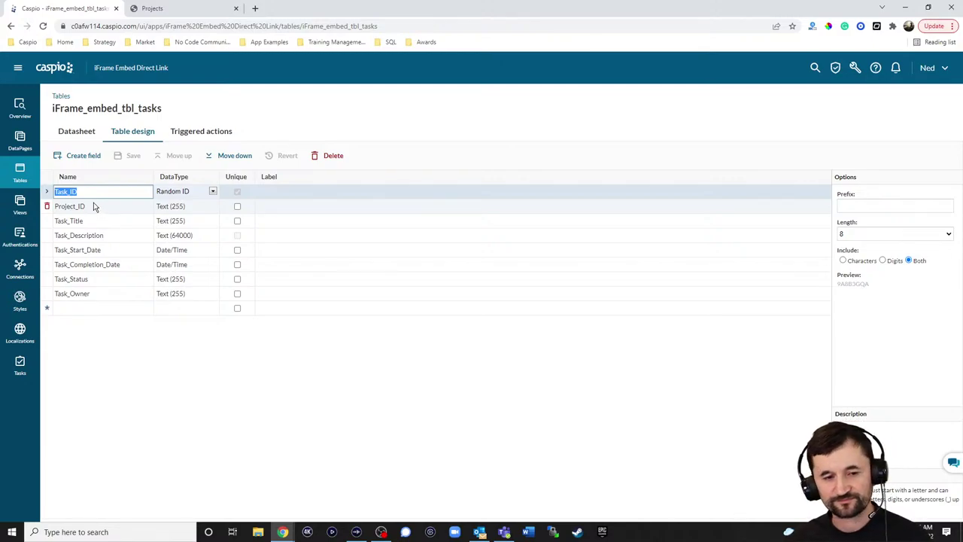
click(84, 134)
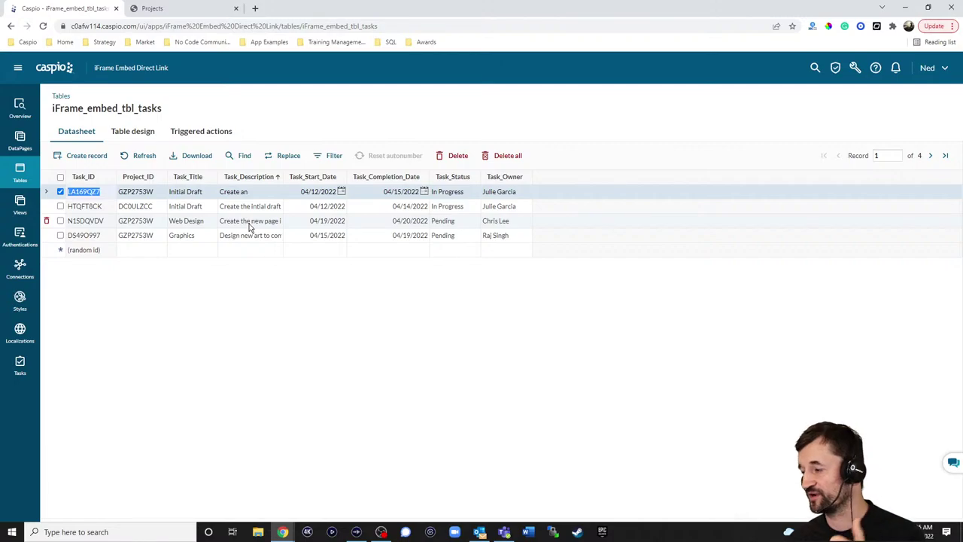
click(19, 142)
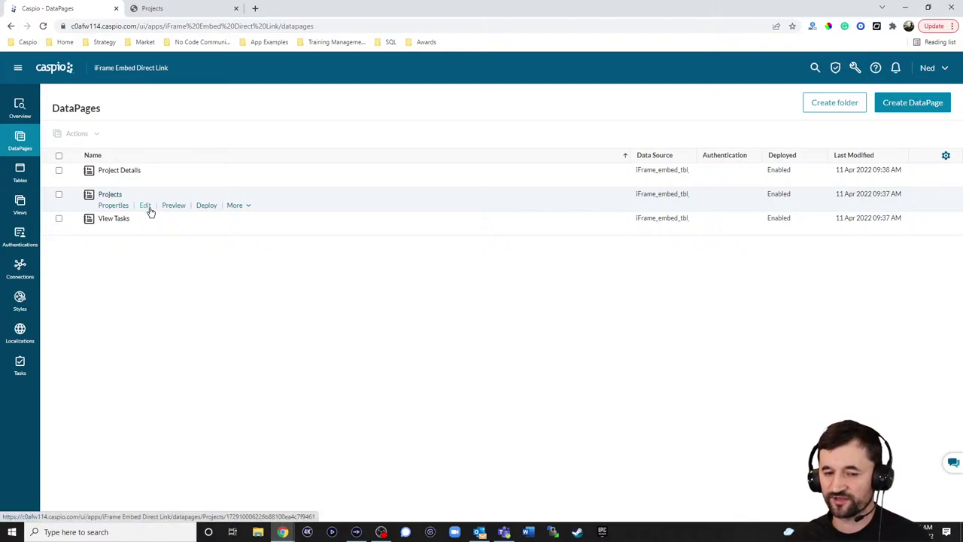
Open the Projects DataPage wizard and review the Project Details link code in HTML Block 1
click(148, 209)
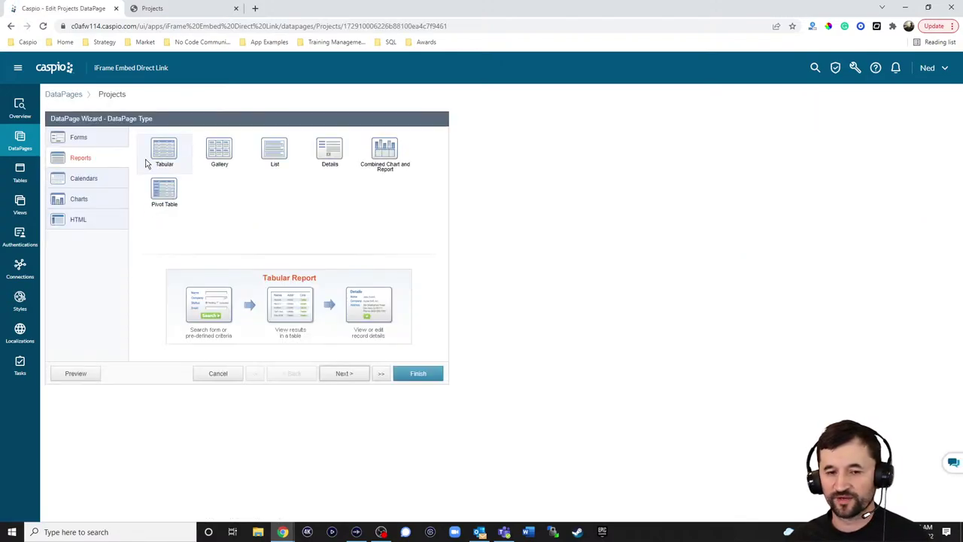
click(346, 375)
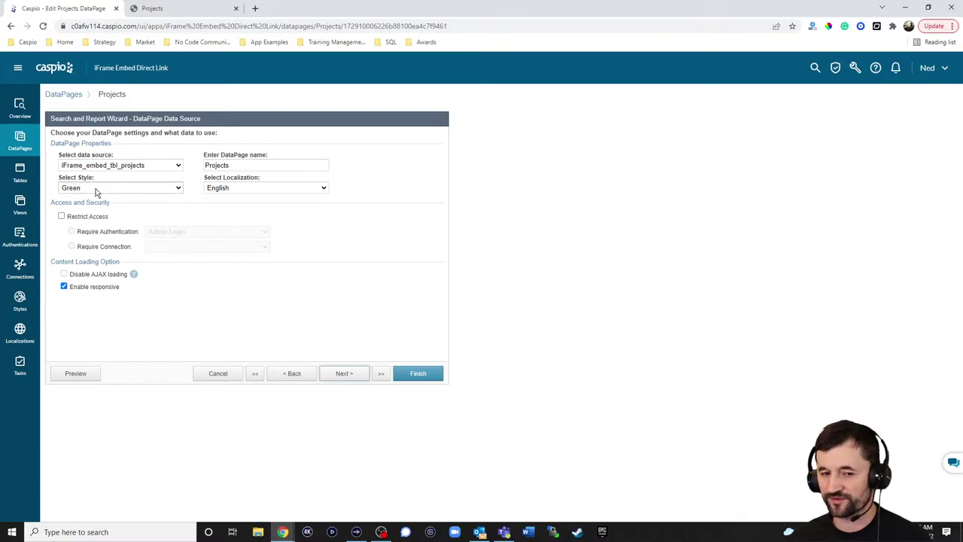
click(344, 373)
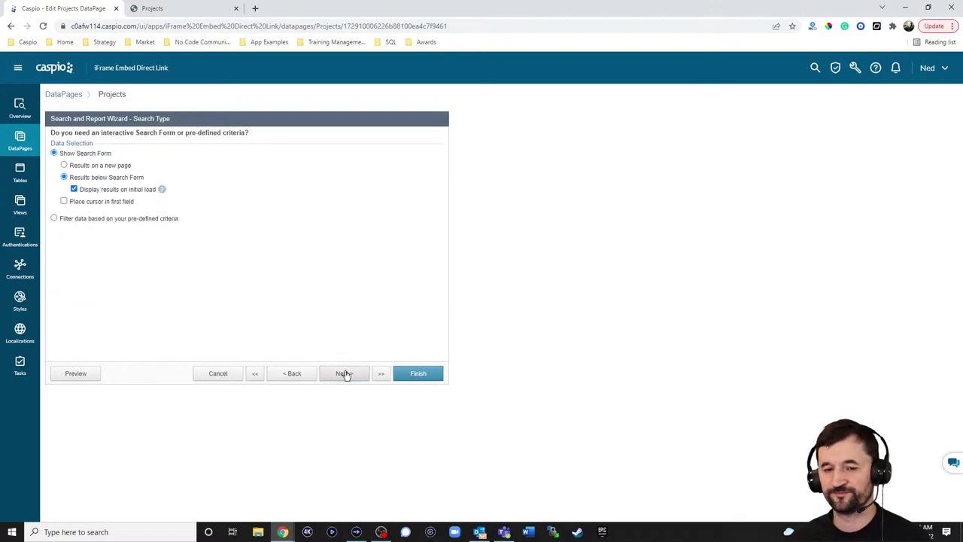
click(349, 374)
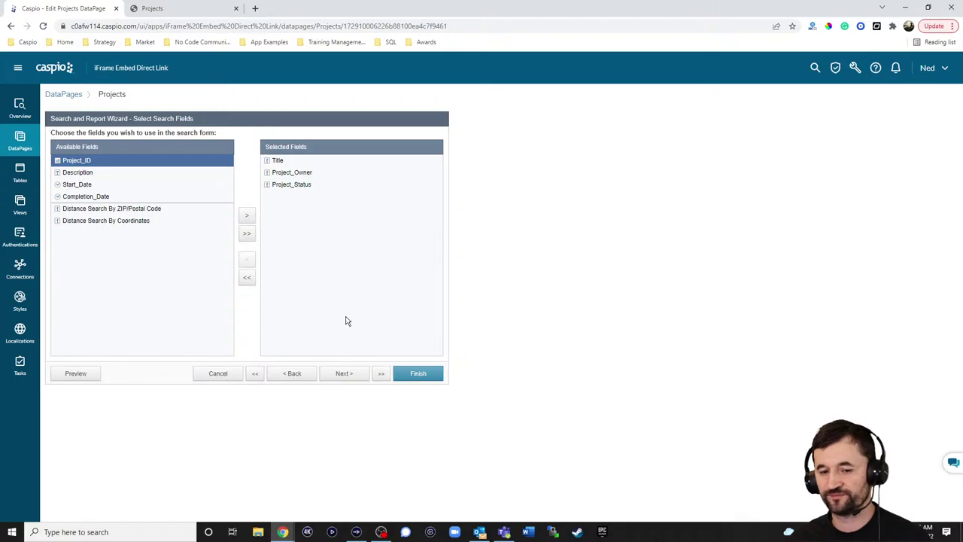
click(345, 372)
click(344, 373)
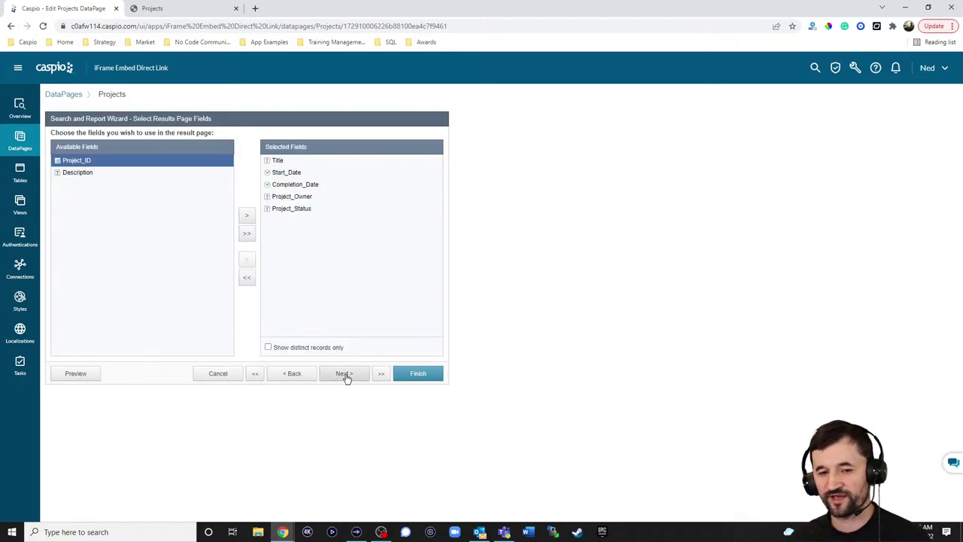
click(344, 374)
click(344, 373)
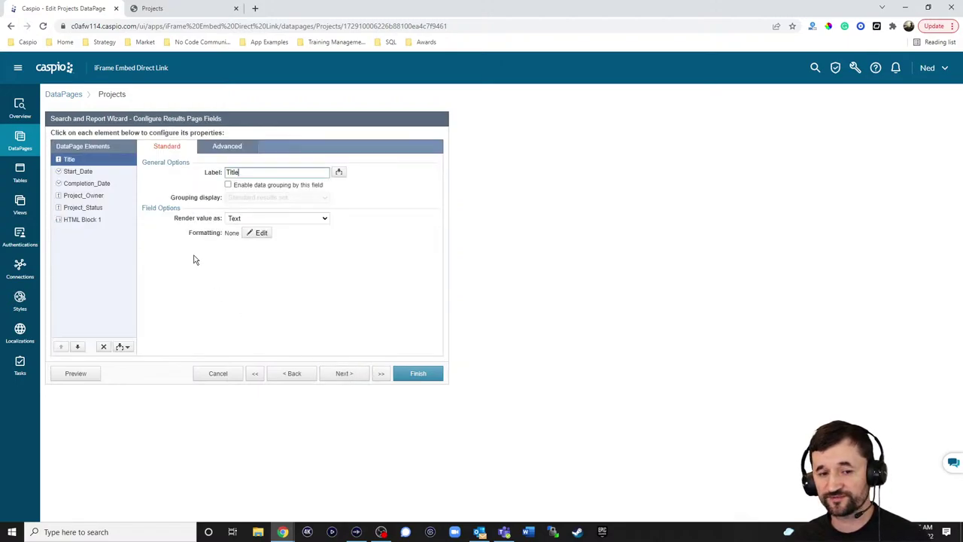
click(94, 220)
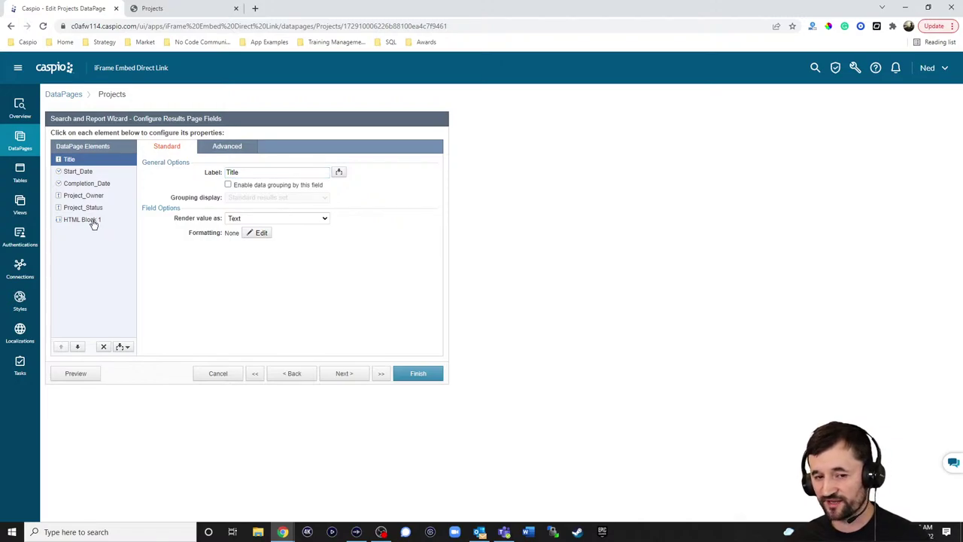
click(271, 211)
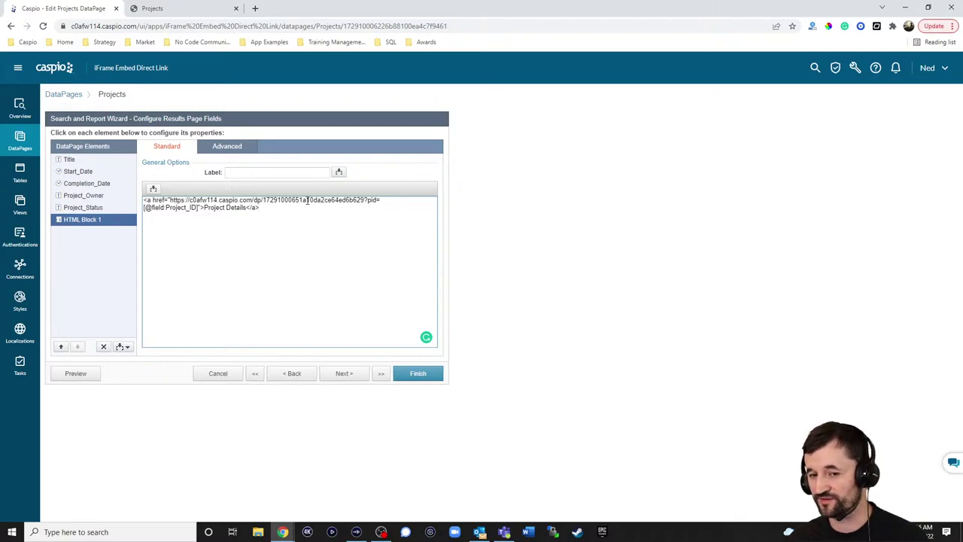
Cancel the Projects wizard unsaved and open Low Code Blog's live Project Details page
click(218, 371)
click(530, 268)
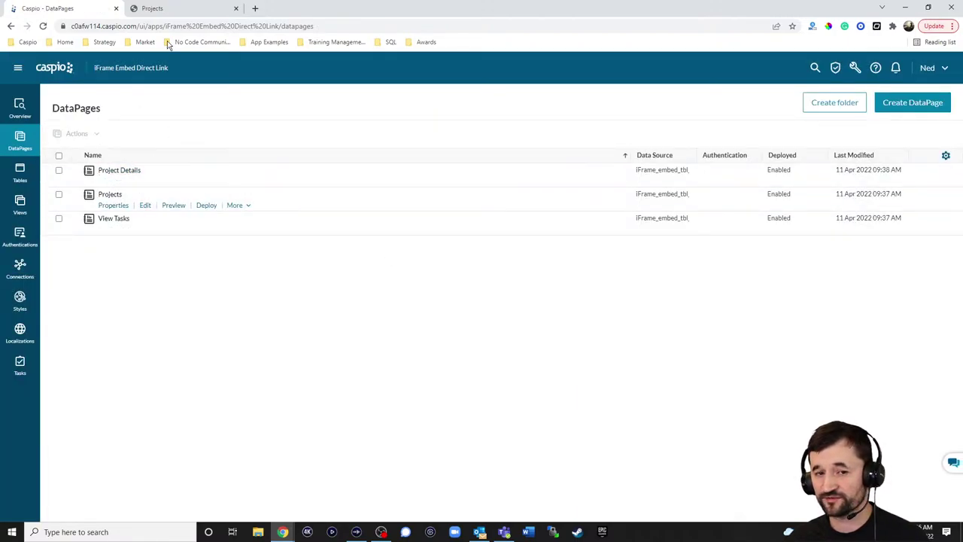
click(170, 12)
click(842, 178)
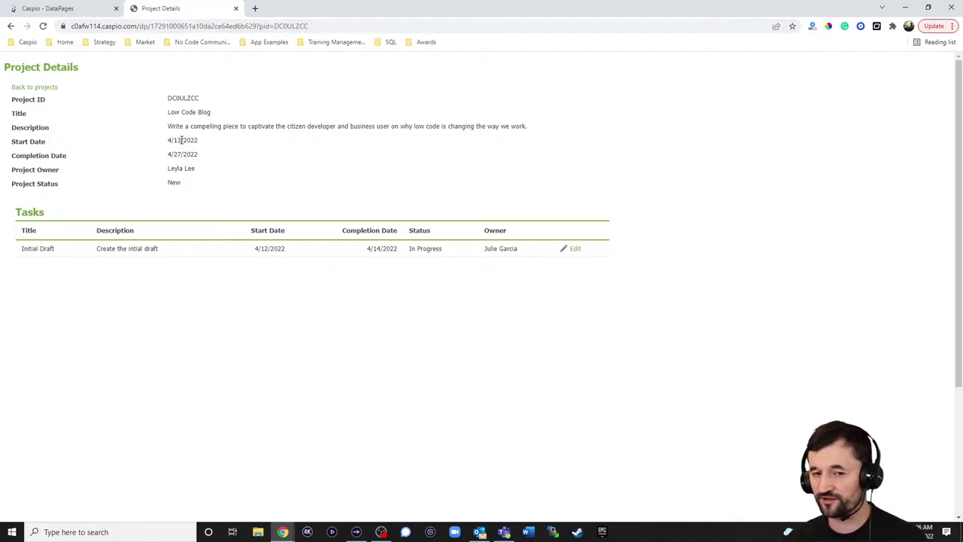
Check Project_ID's Advanced filter settings receiving the pid parameter, comparing with the live page
click(86, 10)
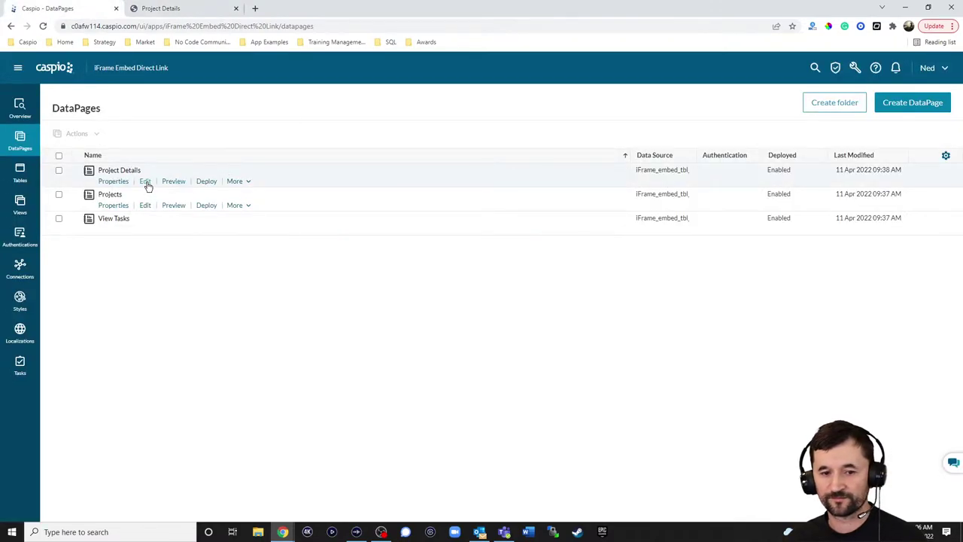
click(145, 181)
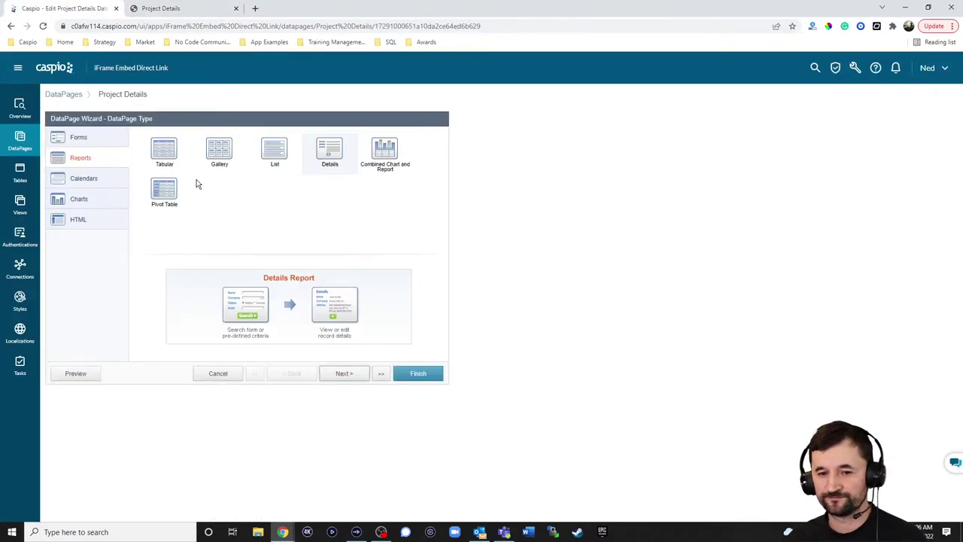
click(355, 373)
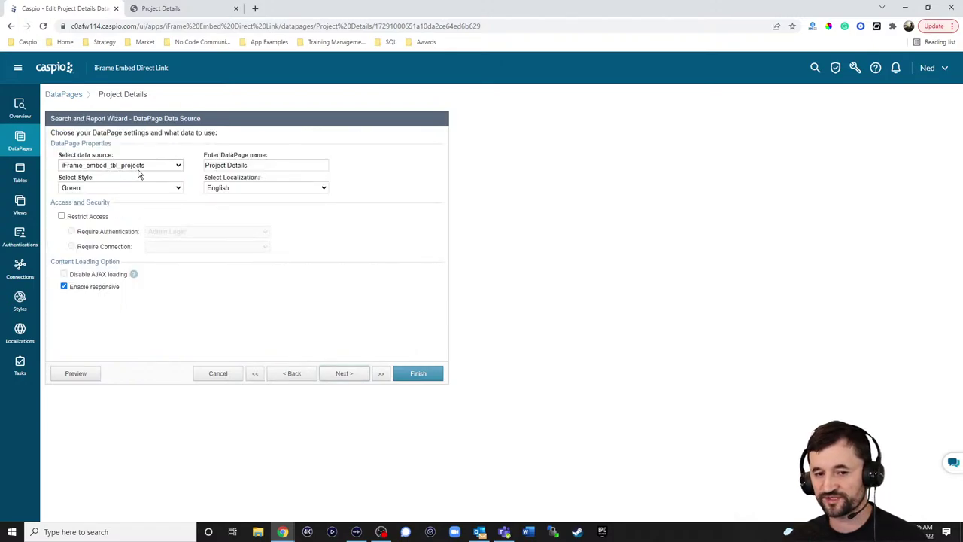
click(351, 376)
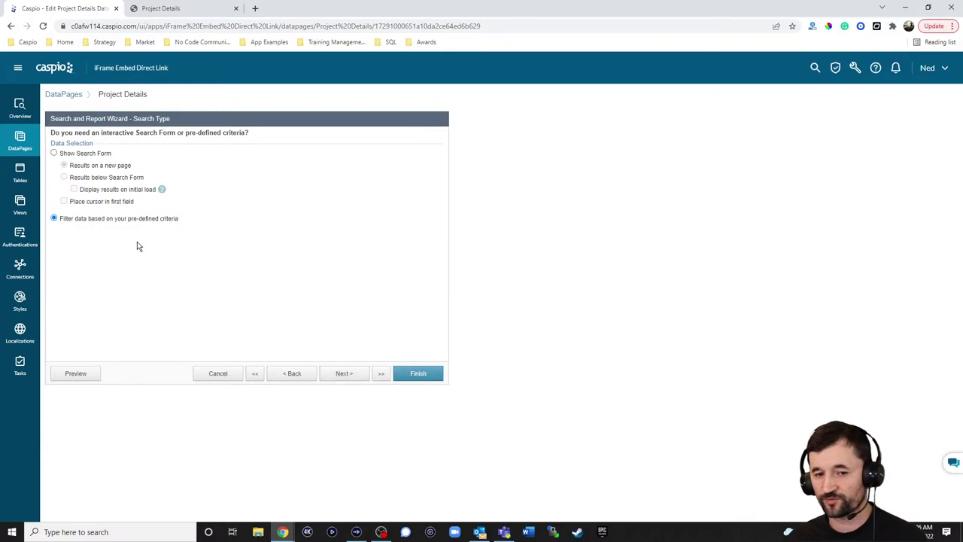
click(346, 374)
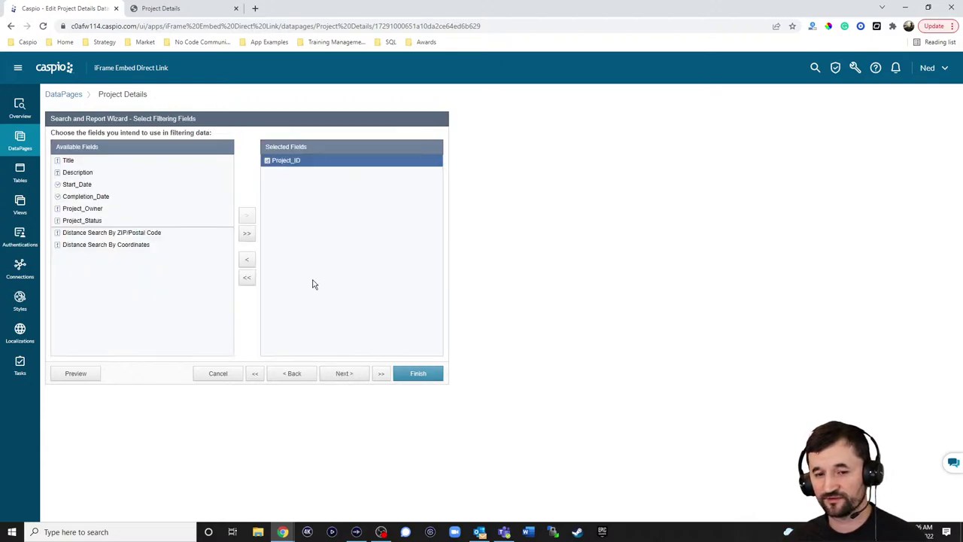
click(344, 373)
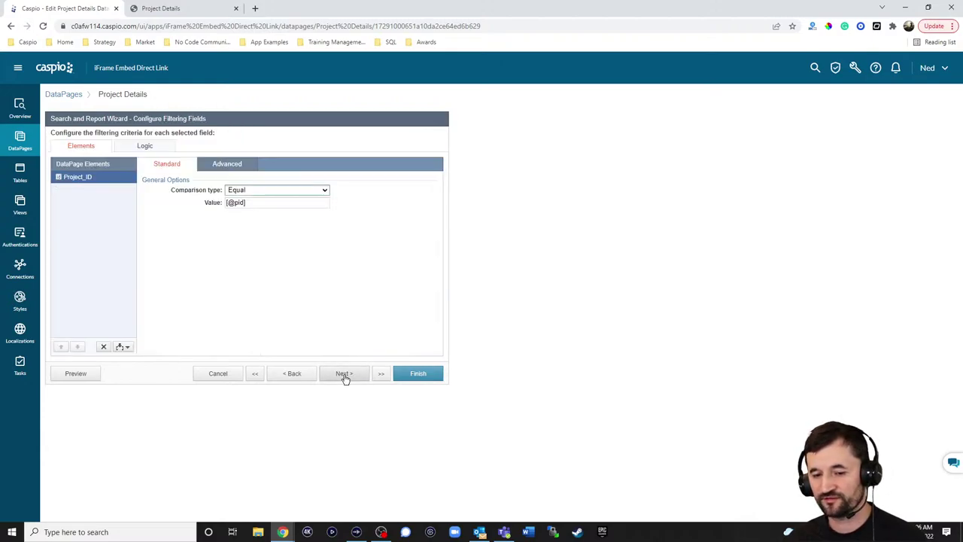
click(232, 164)
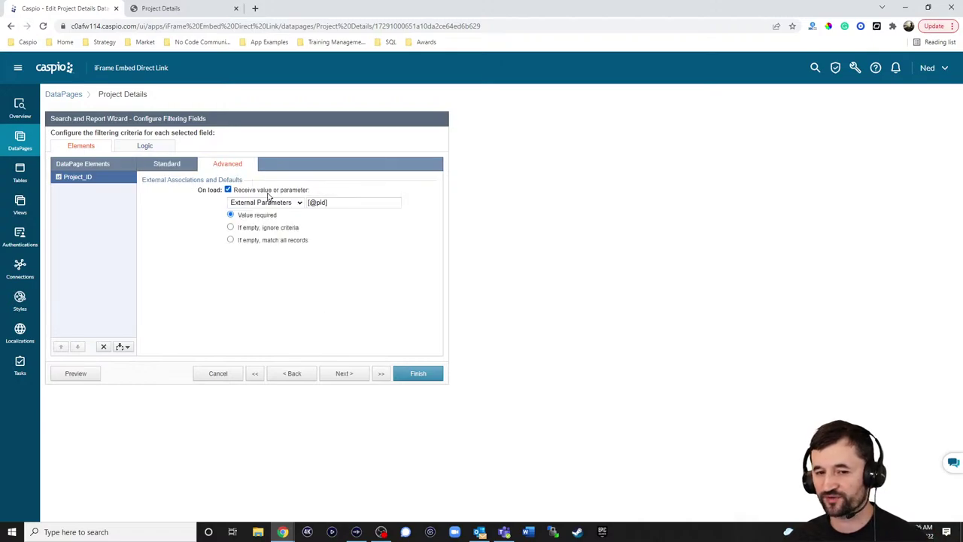
click(188, 9)
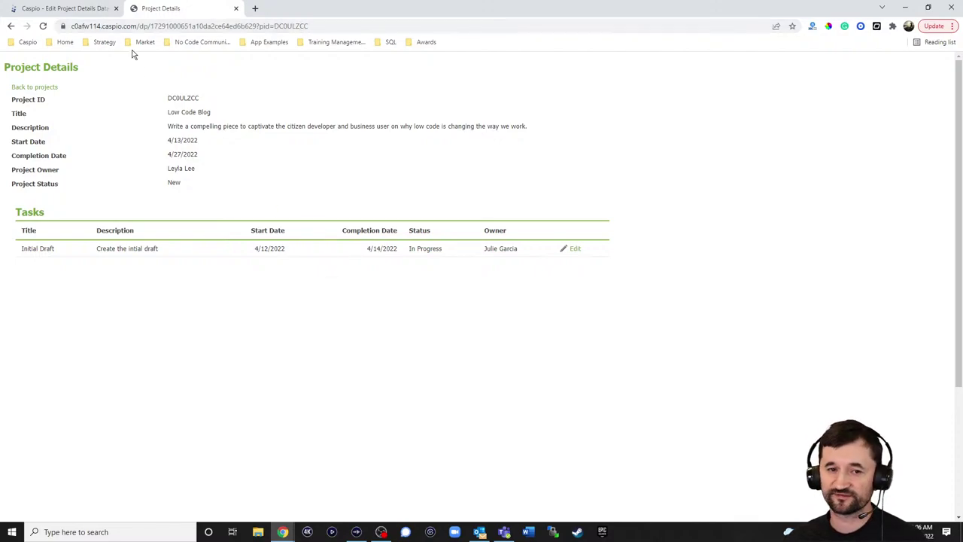
click(101, 10)
View HTML Block 2's back-link source and compare it with the live Project Details page
click(348, 375)
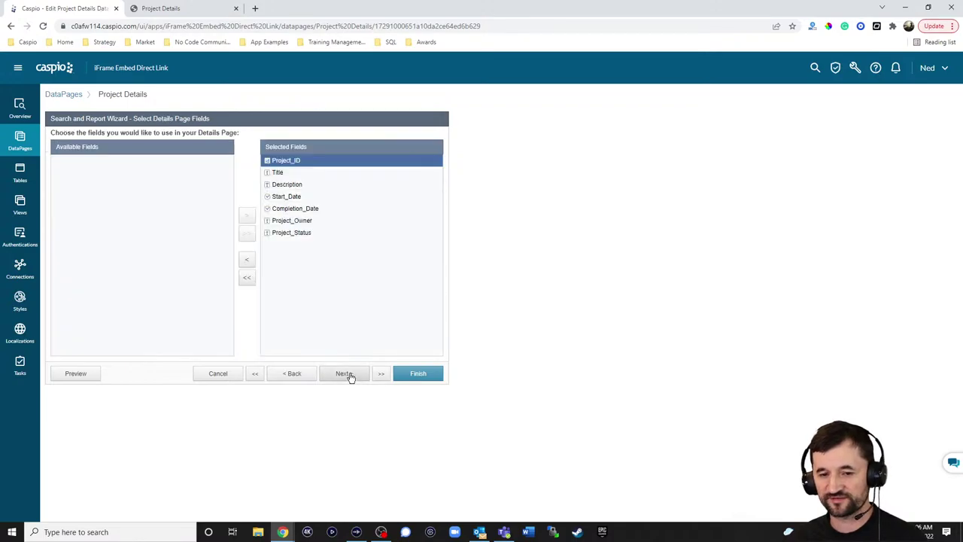
click(348, 375)
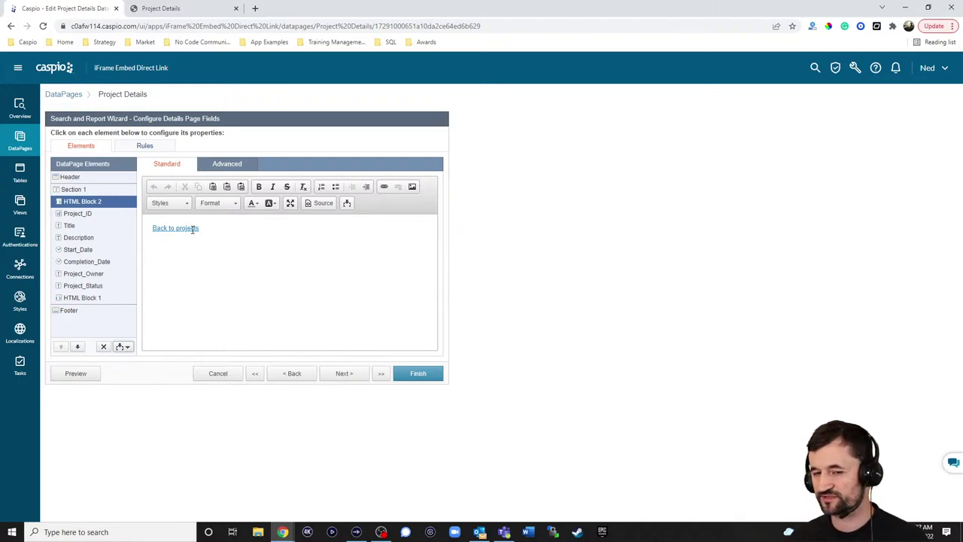
click(318, 203)
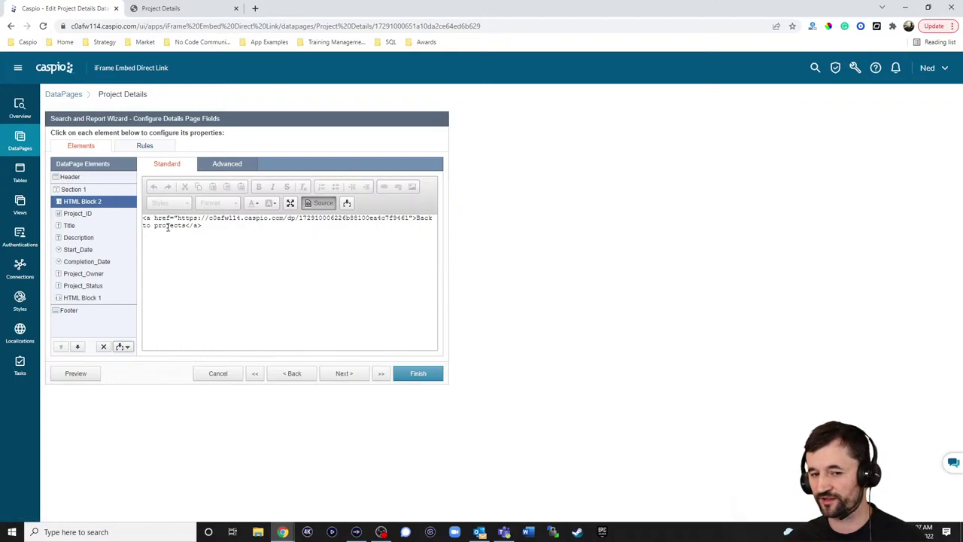
click(164, 10)
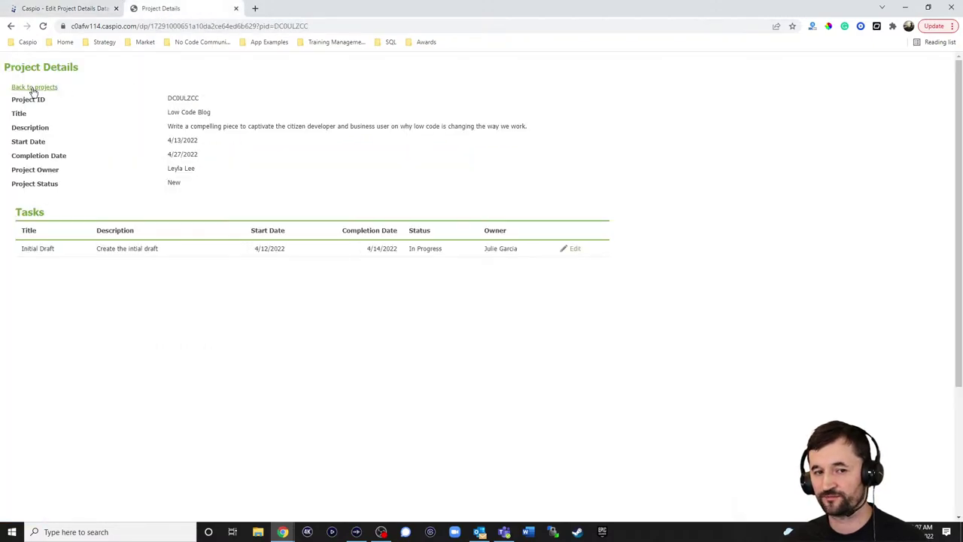
click(68, 12)
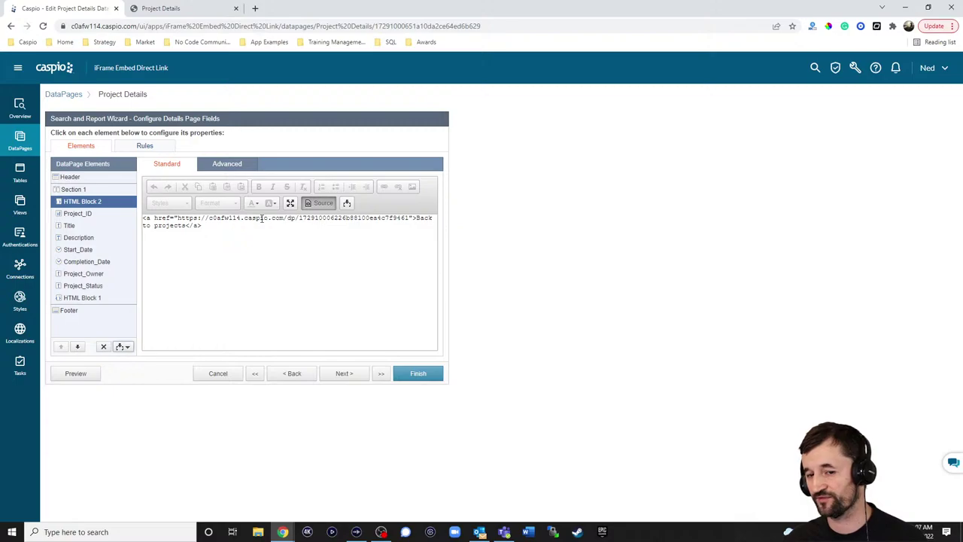
Inspect the View Tasks iframe URL in HTML Block 1, then cancel the wizard unsaved
click(86, 302)
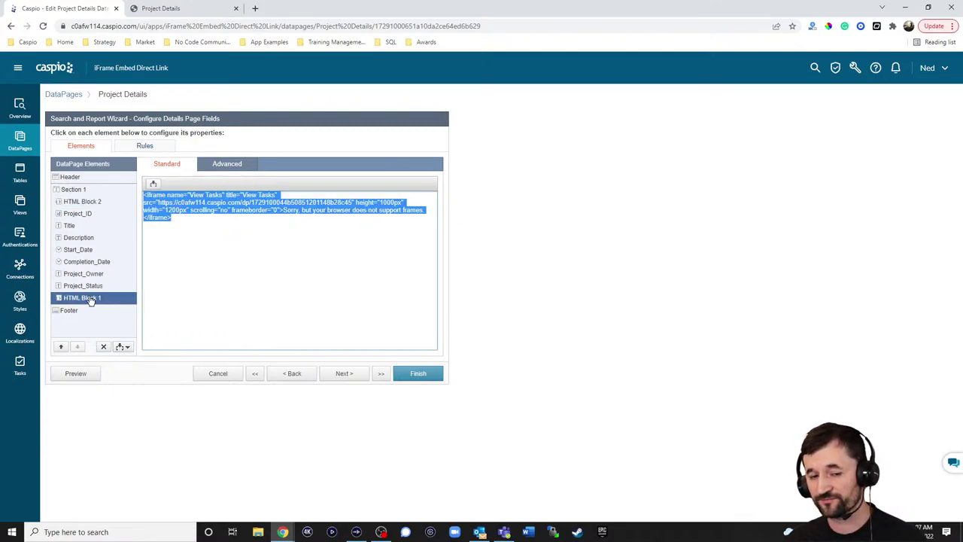
click(249, 218)
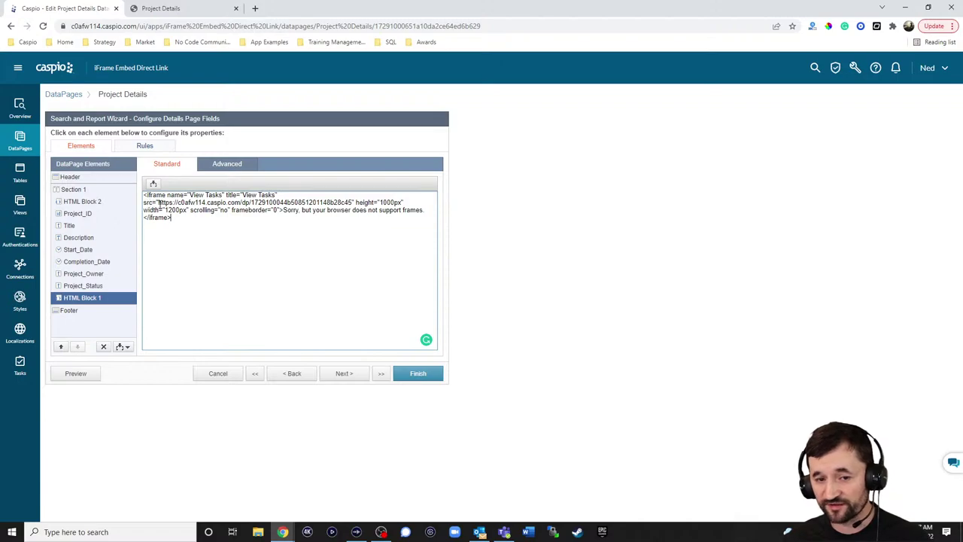
drag(158, 203, 351, 202)
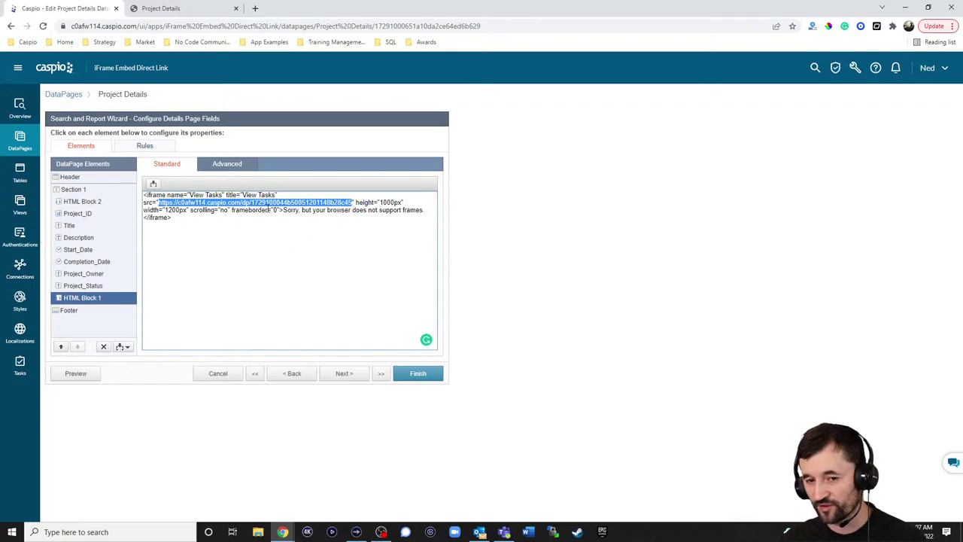
click(218, 373)
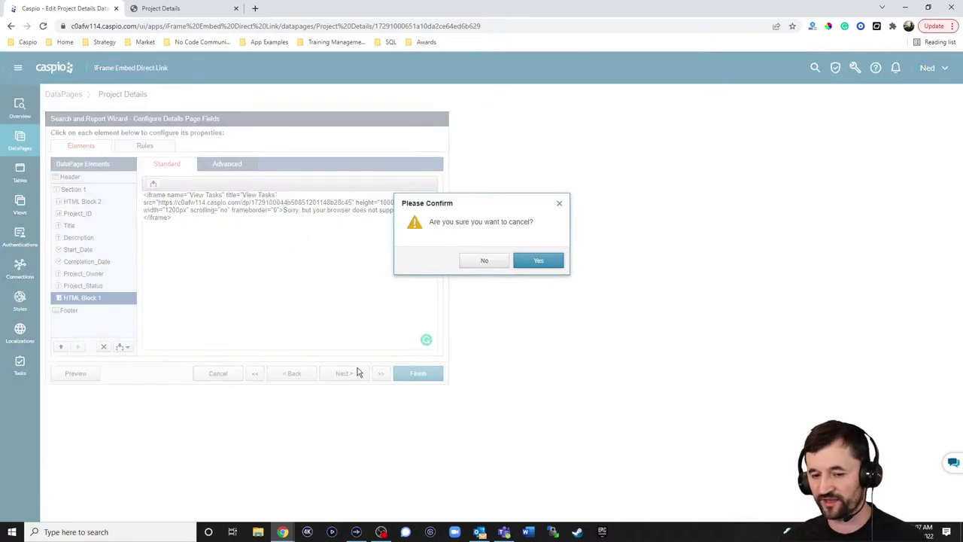
click(533, 261)
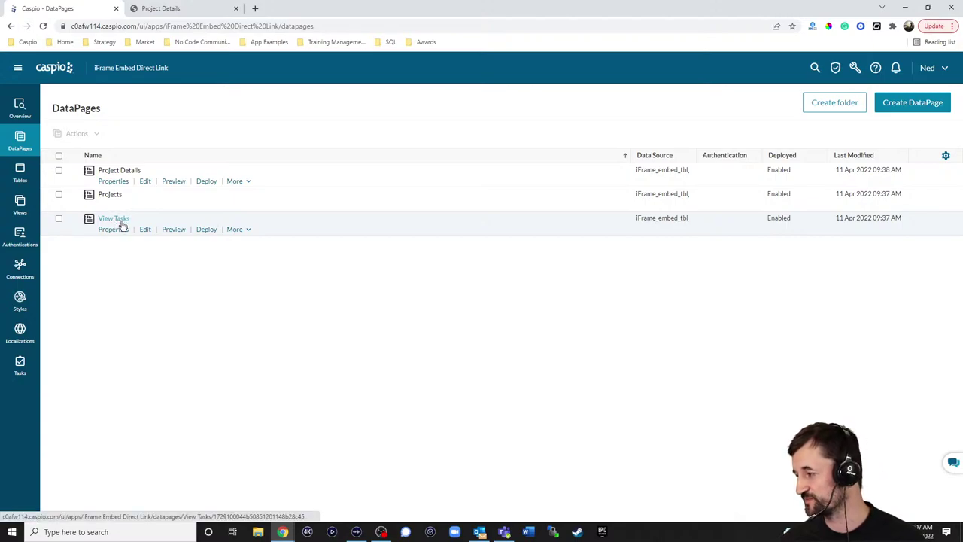
click(145, 230)
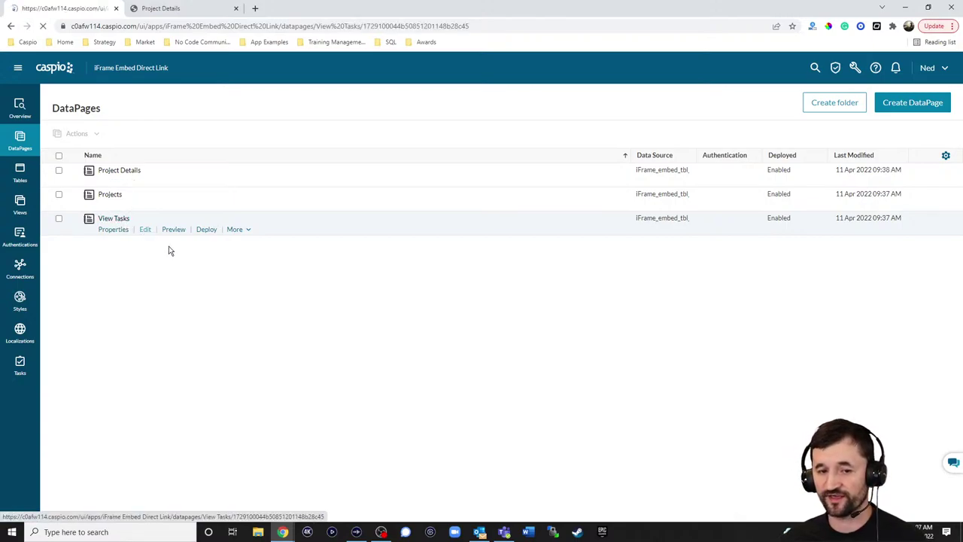
click(348, 373)
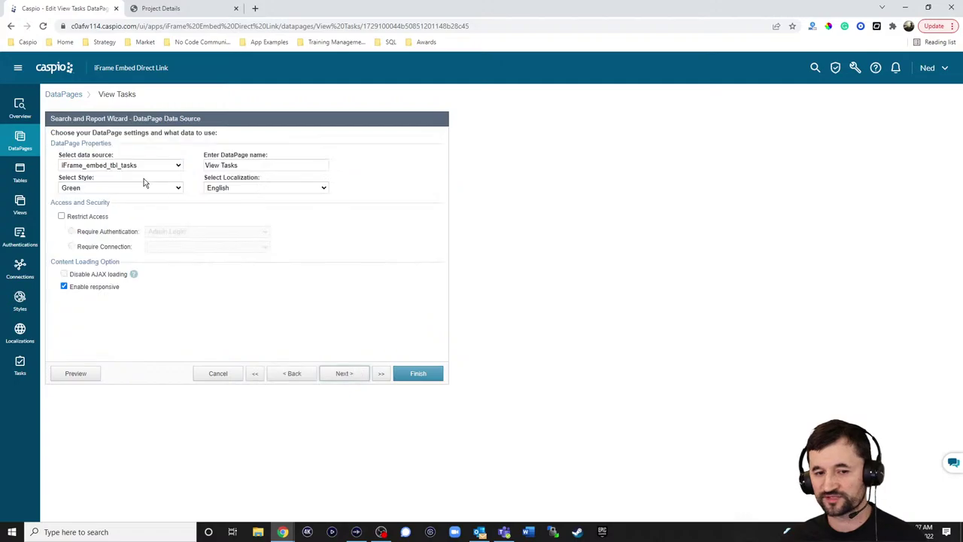
click(344, 373)
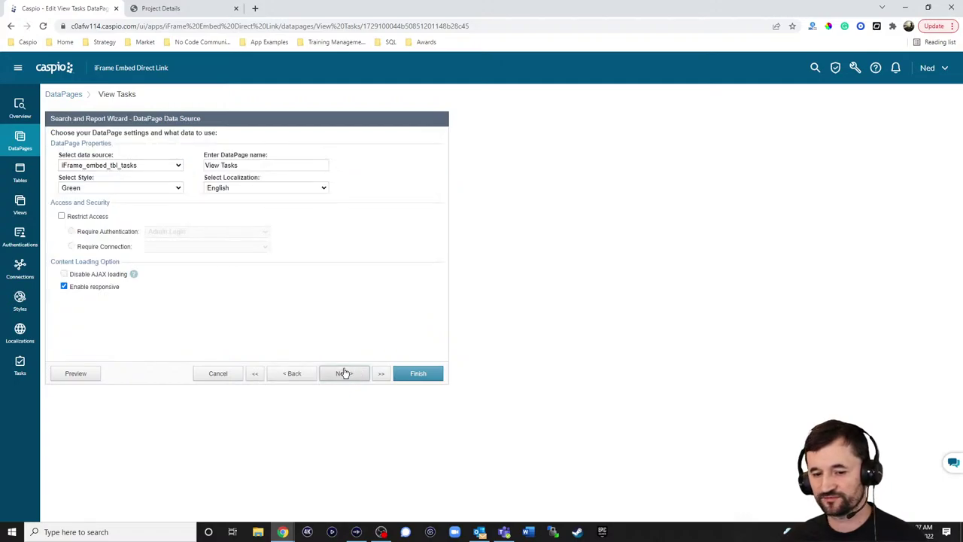
click(344, 374)
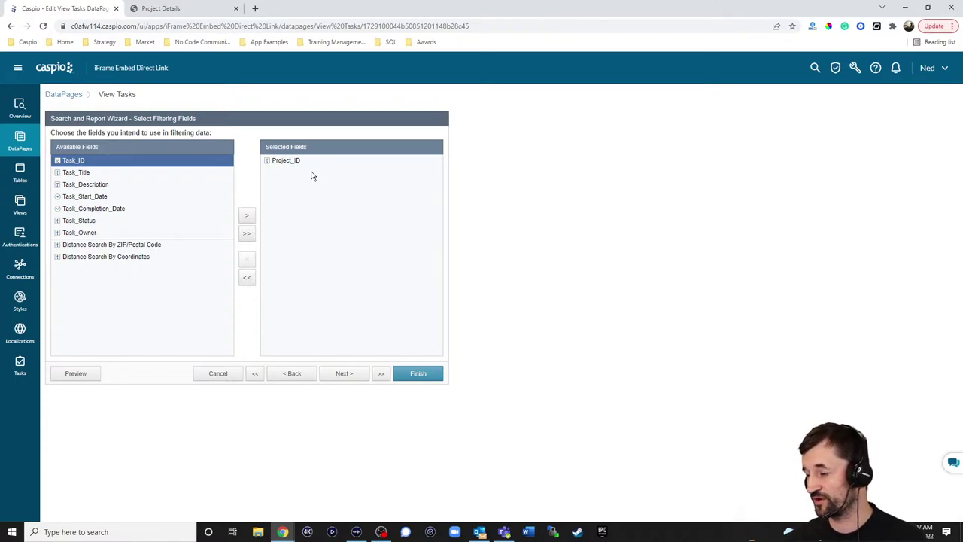
click(349, 378)
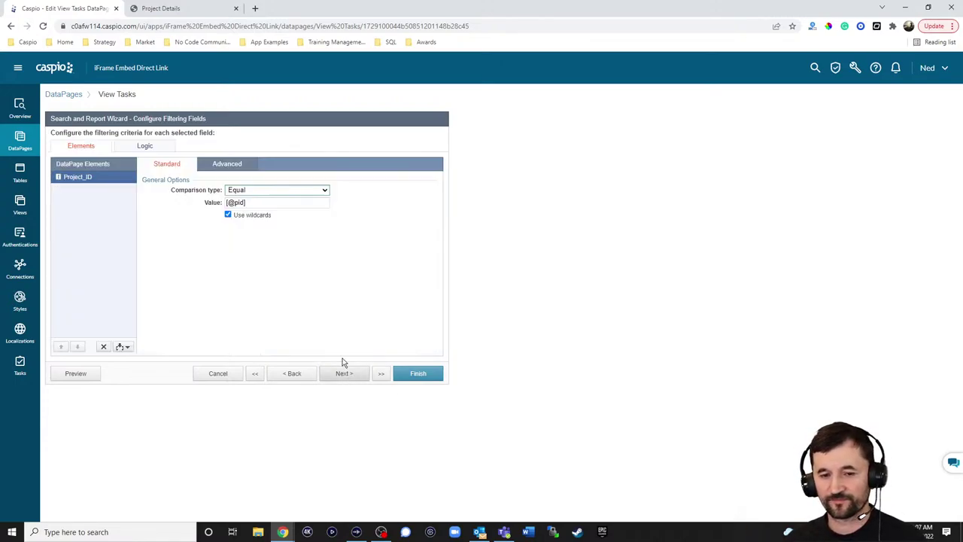
click(228, 165)
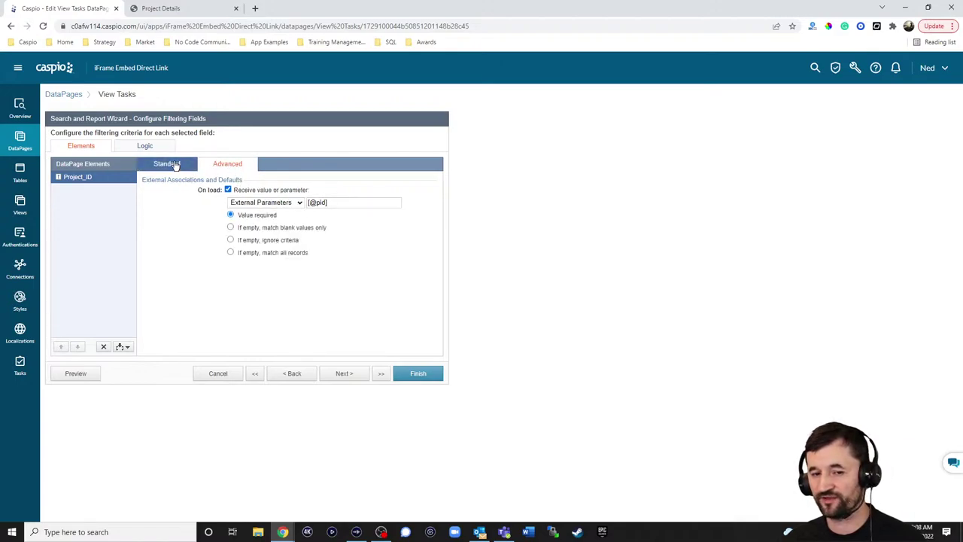
click(167, 164)
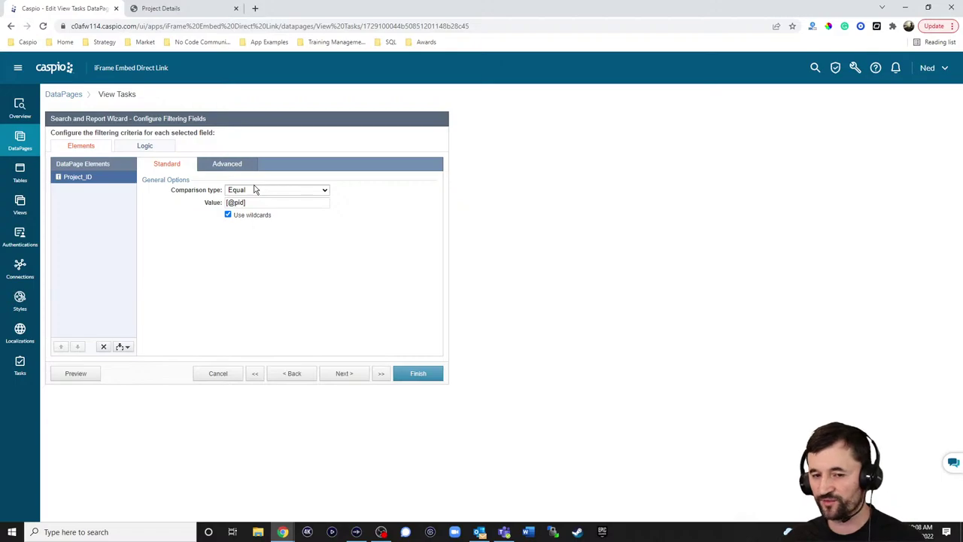
click(341, 374)
click(342, 375)
click(344, 379)
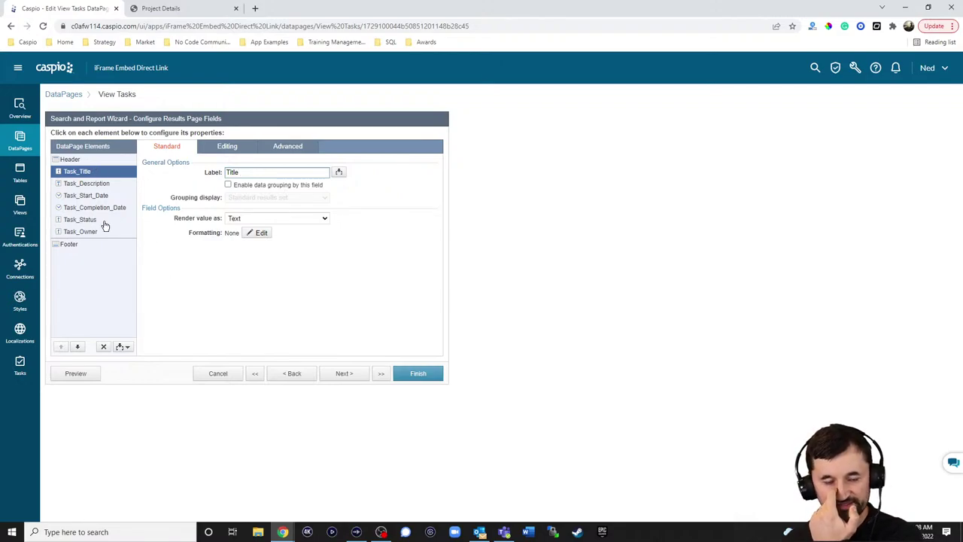
click(217, 373)
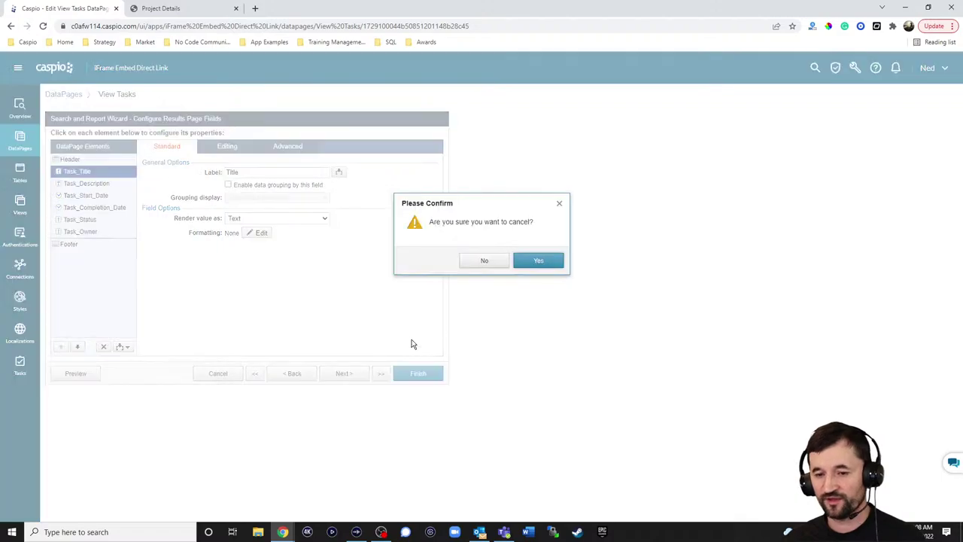
click(527, 262)
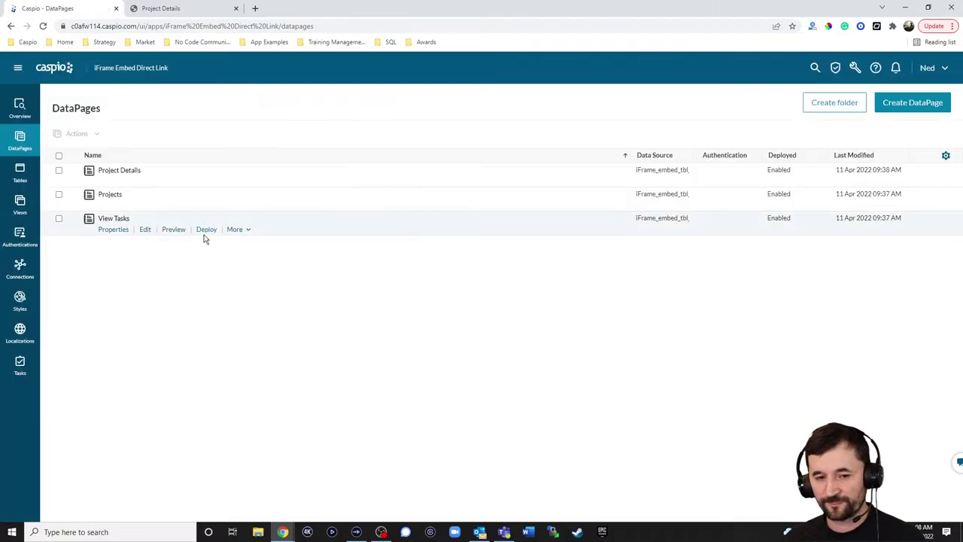
Copy the View Tasks DataPage's Frame iFrame embed code, then start editing Project Details
click(206, 230)
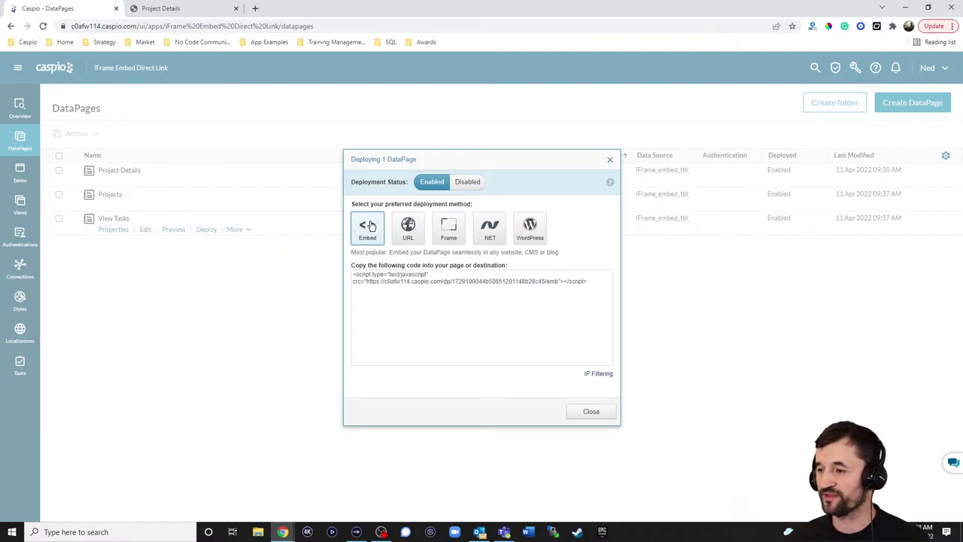
click(449, 227)
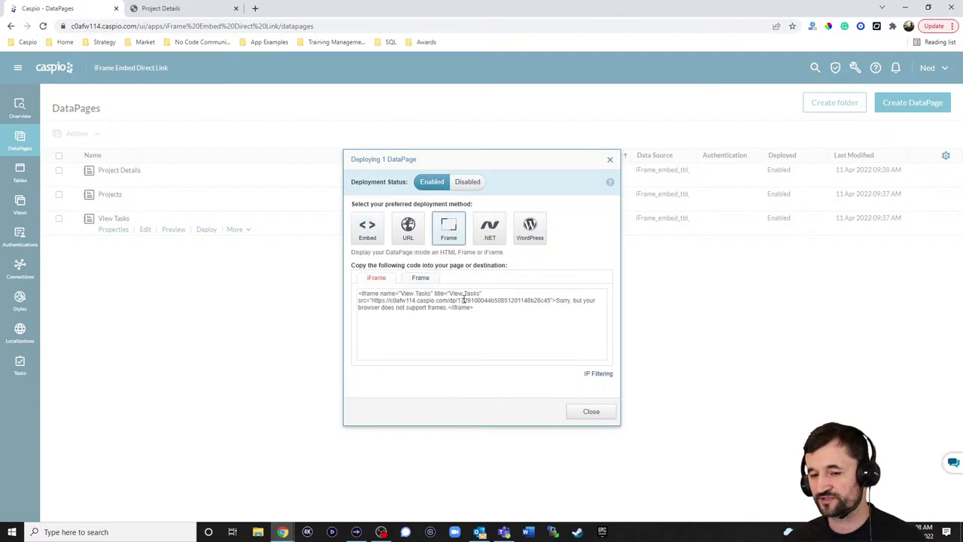
triple_click(451, 302)
right_click(473, 302)
click(485, 309)
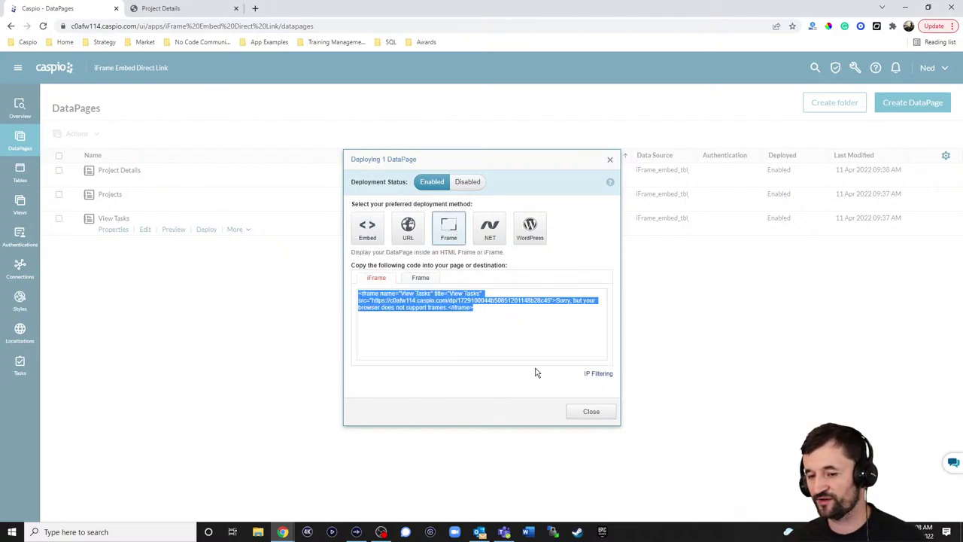
click(591, 411)
click(147, 183)
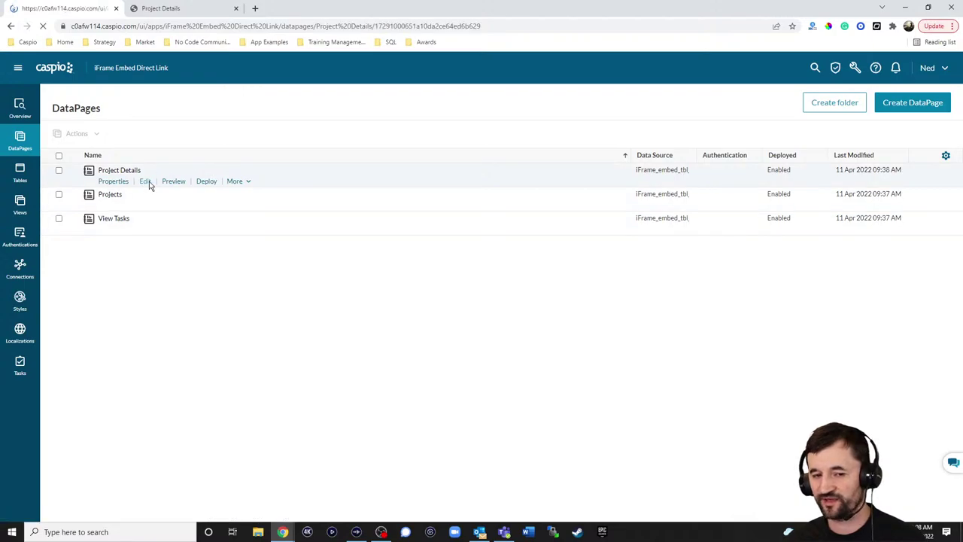
Finish Project Details with the View Tasks iframe in HTML Block 1, then view Low Code Blog's live page
click(347, 374)
click(350, 375)
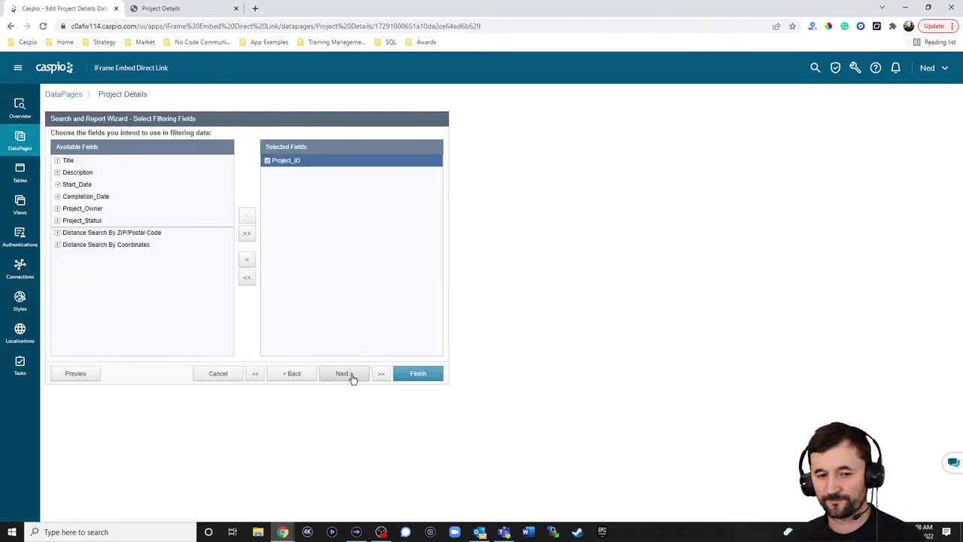
click(351, 375)
click(350, 375)
click(351, 376)
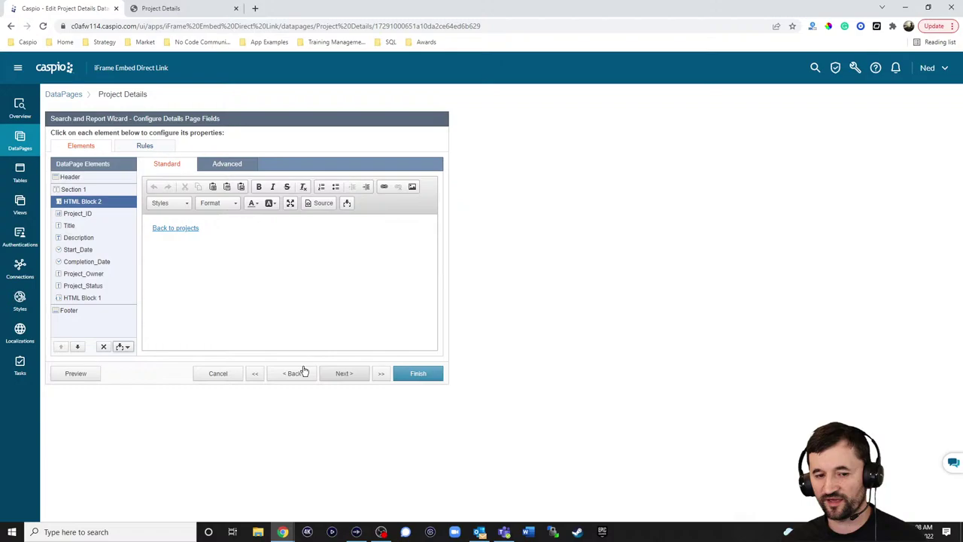
click(96, 298)
click(265, 216)
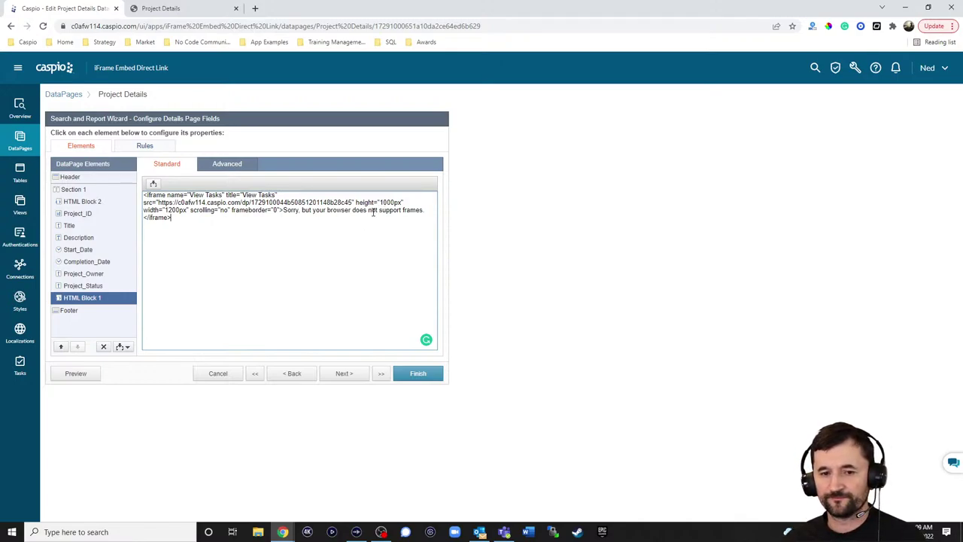
click(430, 372)
click(160, 9)
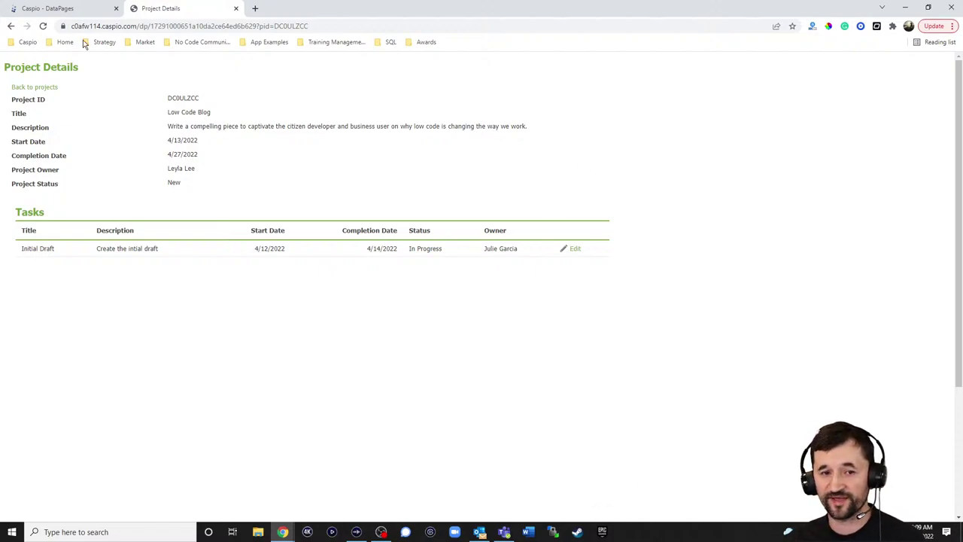
Return to the DataPages list, where Project Details shows modified 11 Apr 2022 10:09 AM
click(70, 12)
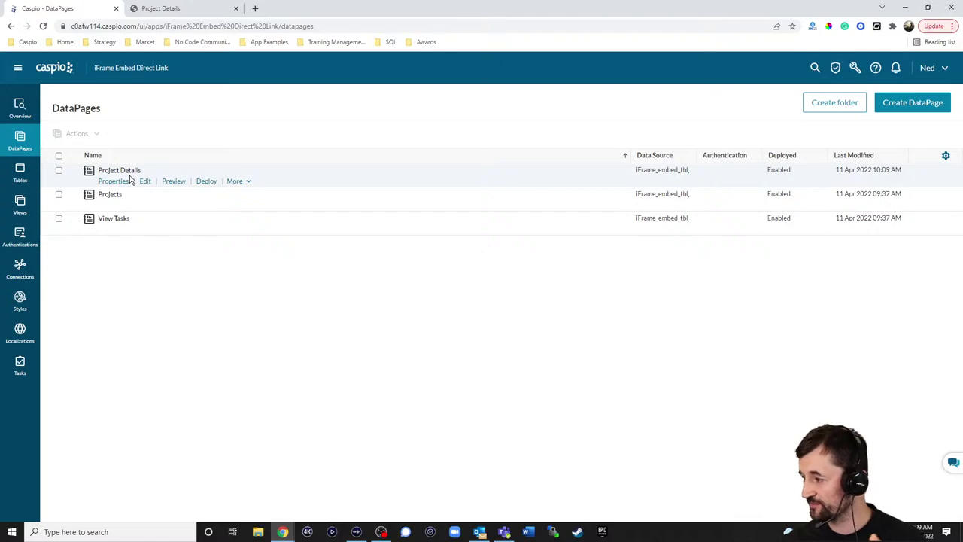
Start a new DataPage using iFrame_embed_tbl_tasks as its data source
click(906, 103)
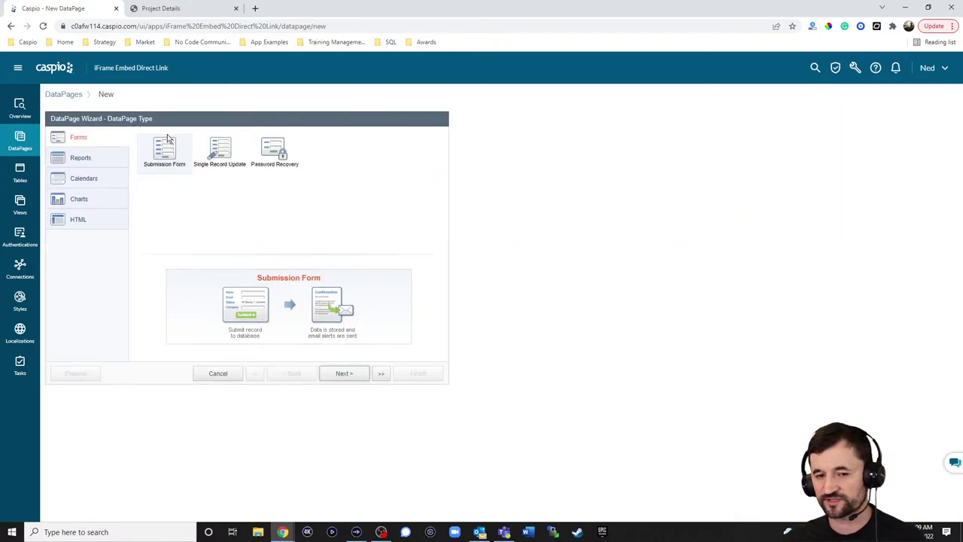
click(348, 377)
click(130, 166)
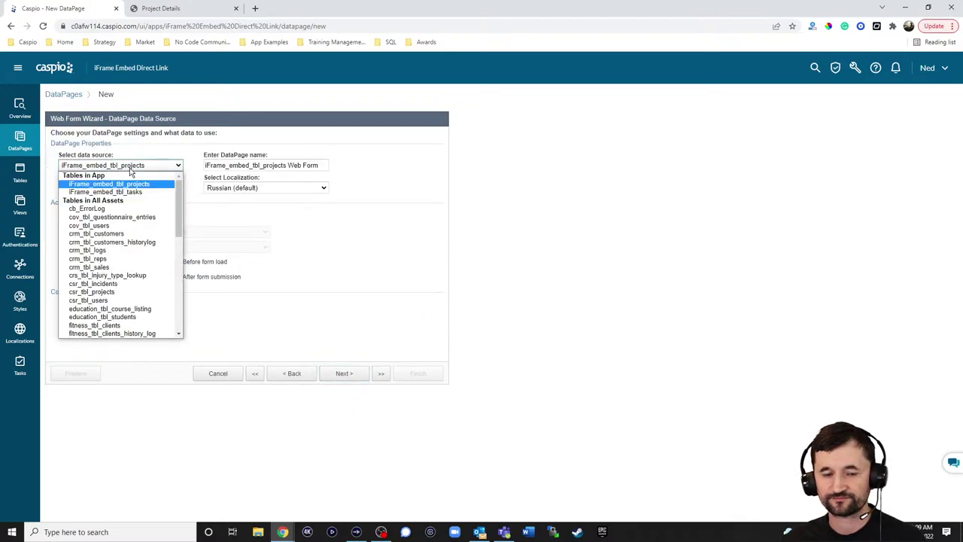
click(128, 191)
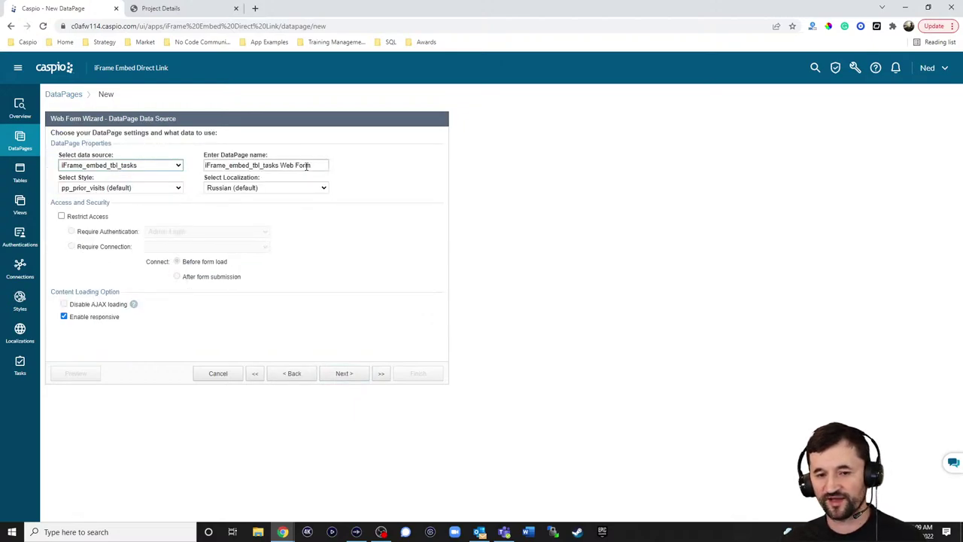
Name the DataPage 'Create a Task' with Green style and English localization
text(Create a Task)
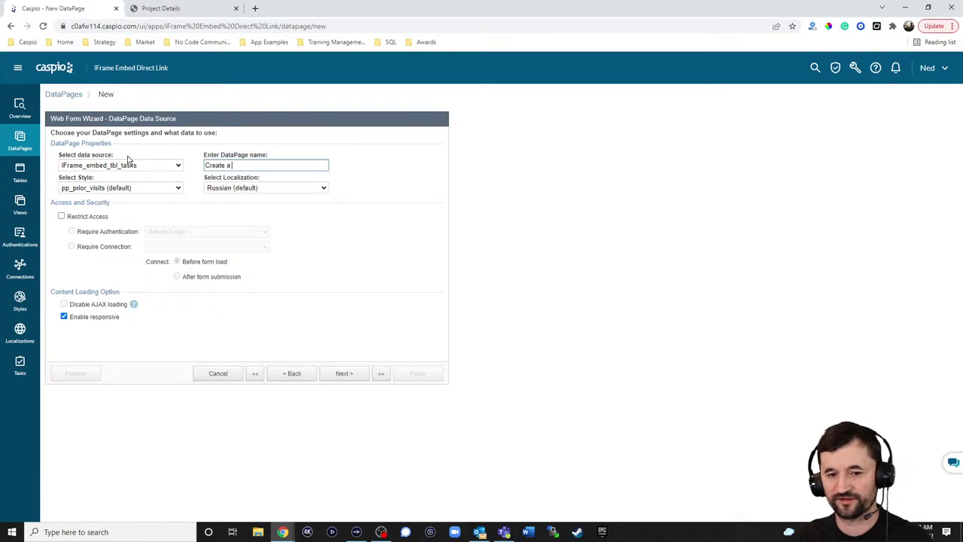
click(155, 188)
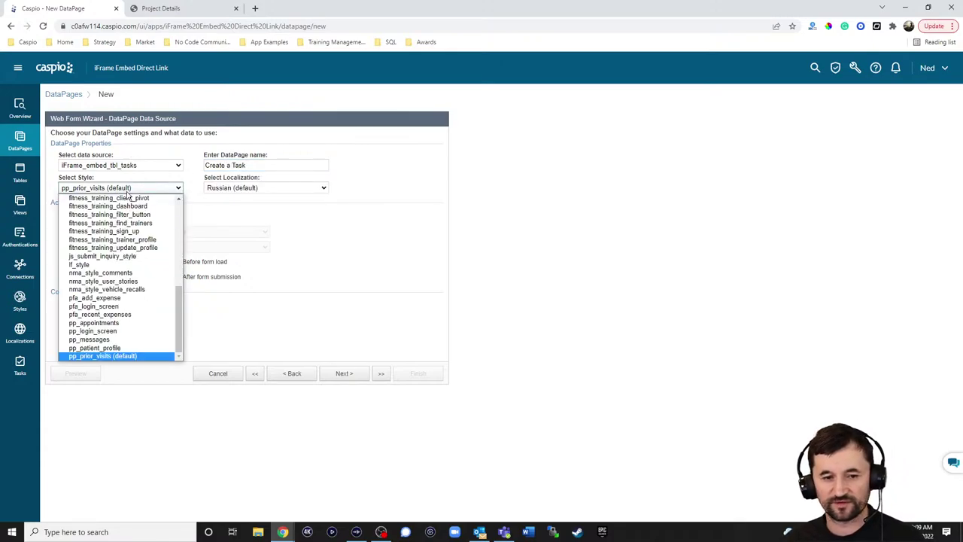
scroll(120, 226, up, 10)
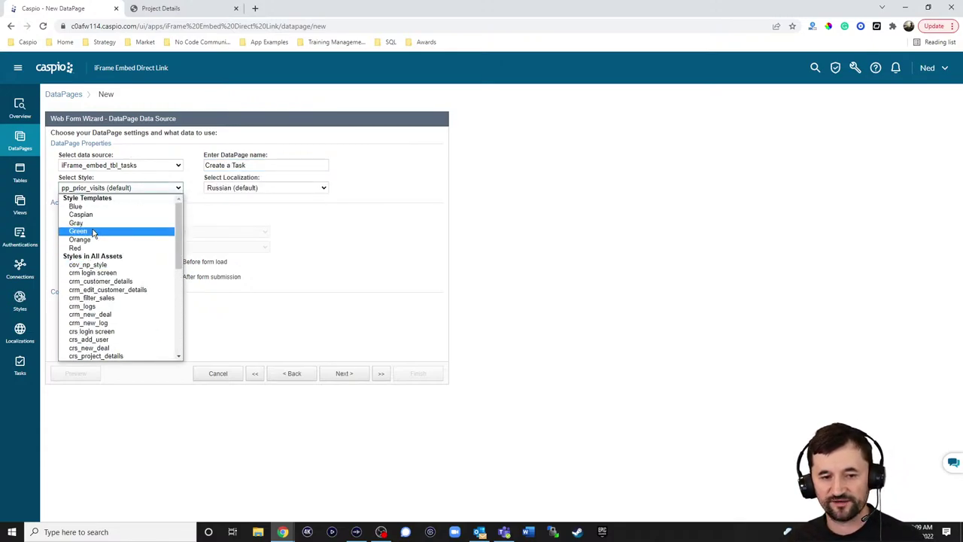
click(97, 232)
click(260, 188)
scroll(267, 235, up, 3)
click(259, 231)
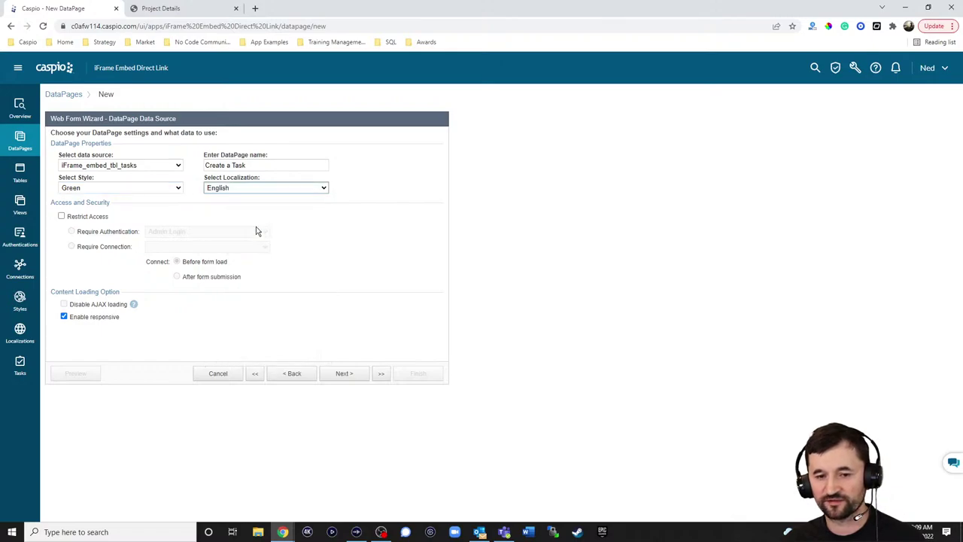
click(344, 373)
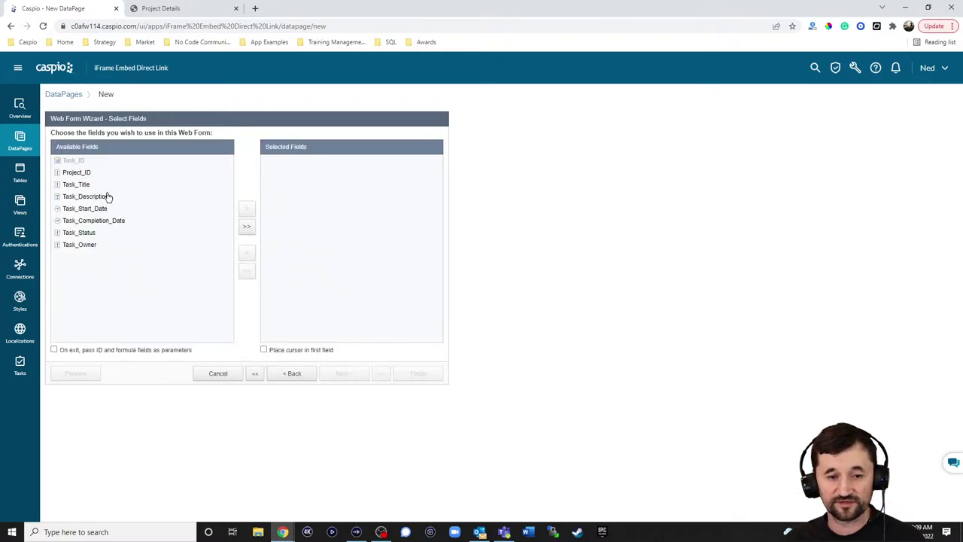
click(246, 229)
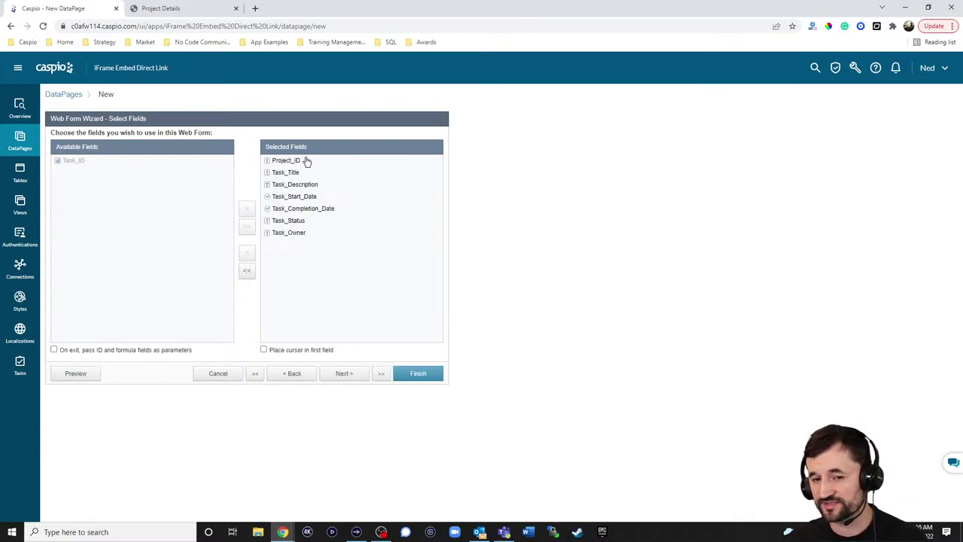
click(344, 374)
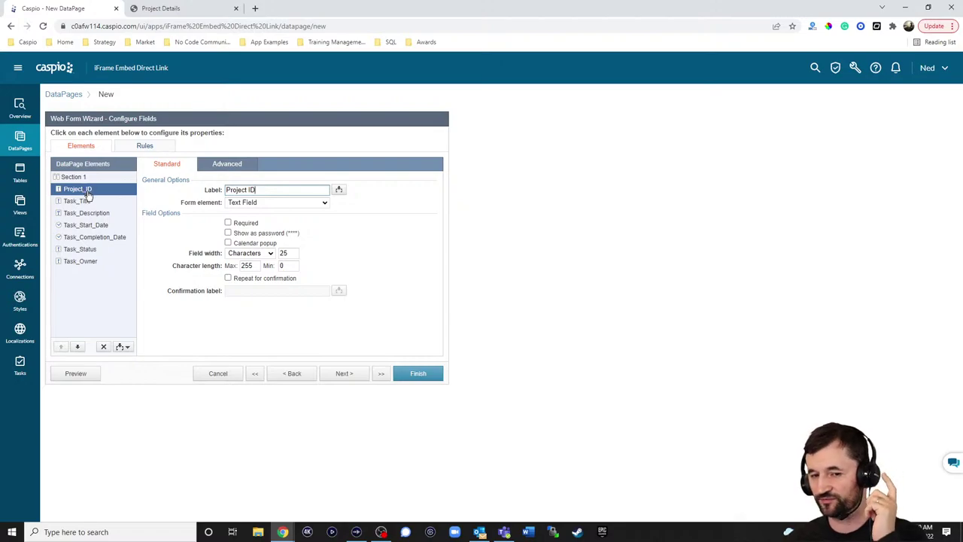
click(228, 165)
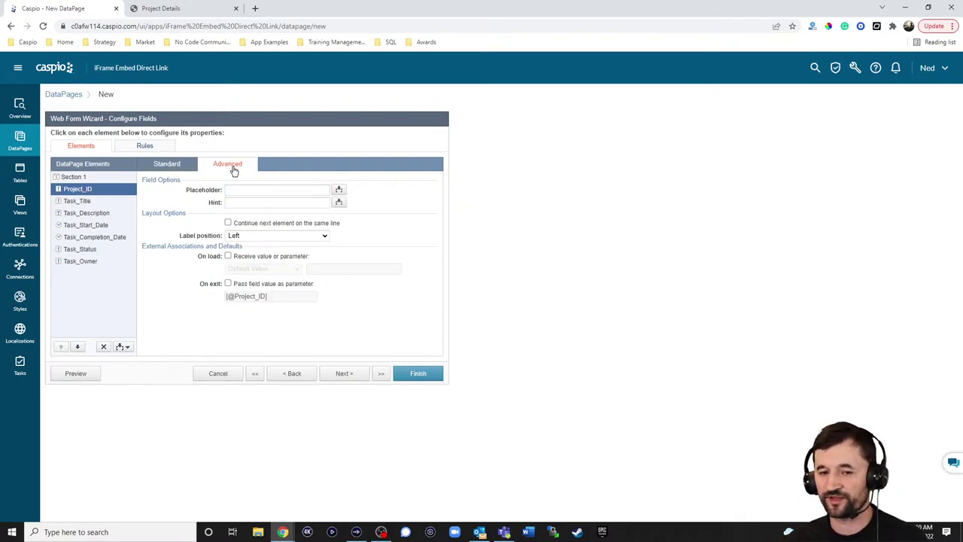
click(259, 257)
click(262, 269)
click(257, 287)
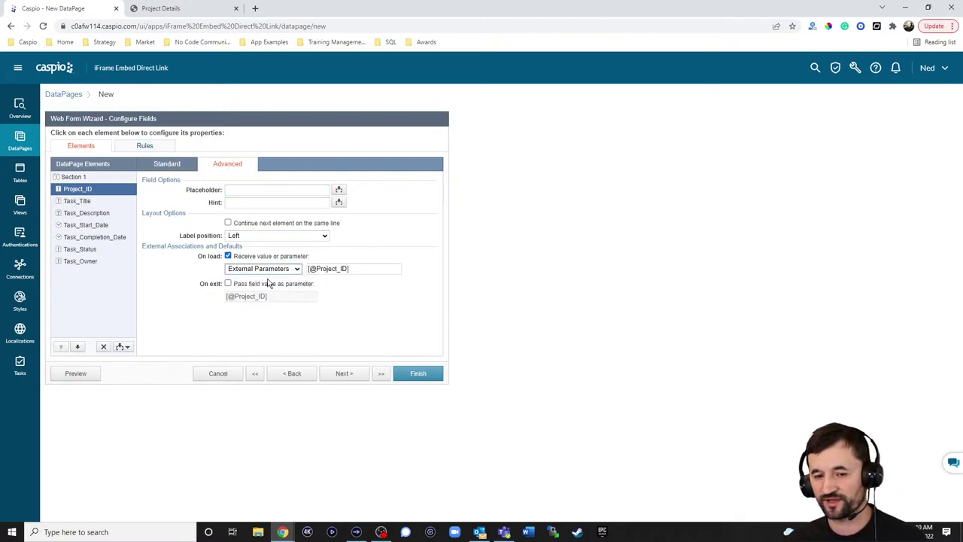
drag(316, 269, 397, 269)
text(p)
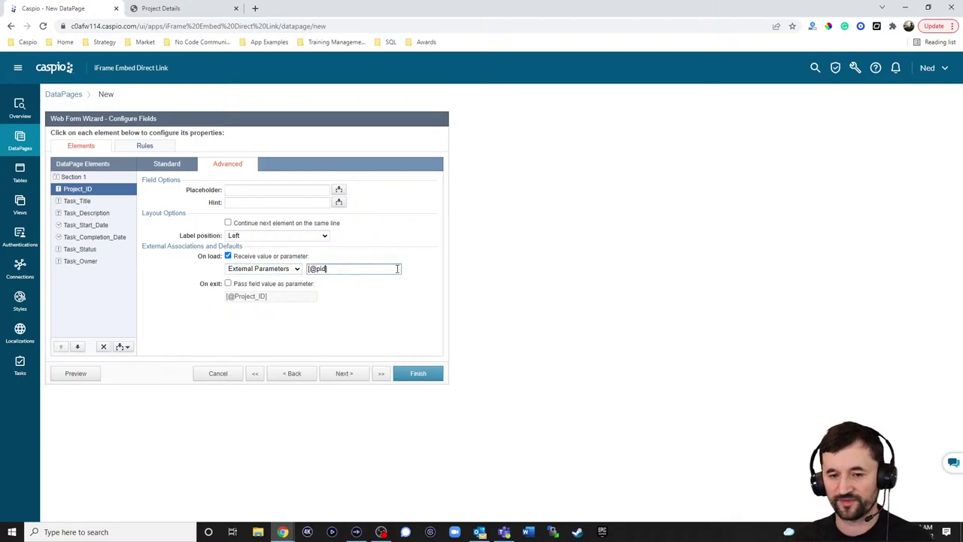
text(id)
click(179, 165)
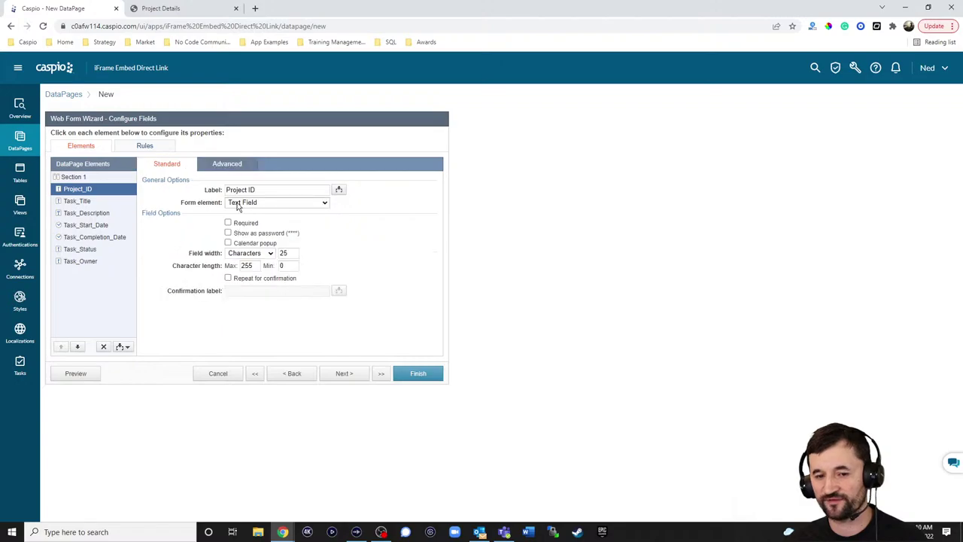
click(238, 204)
click(251, 273)
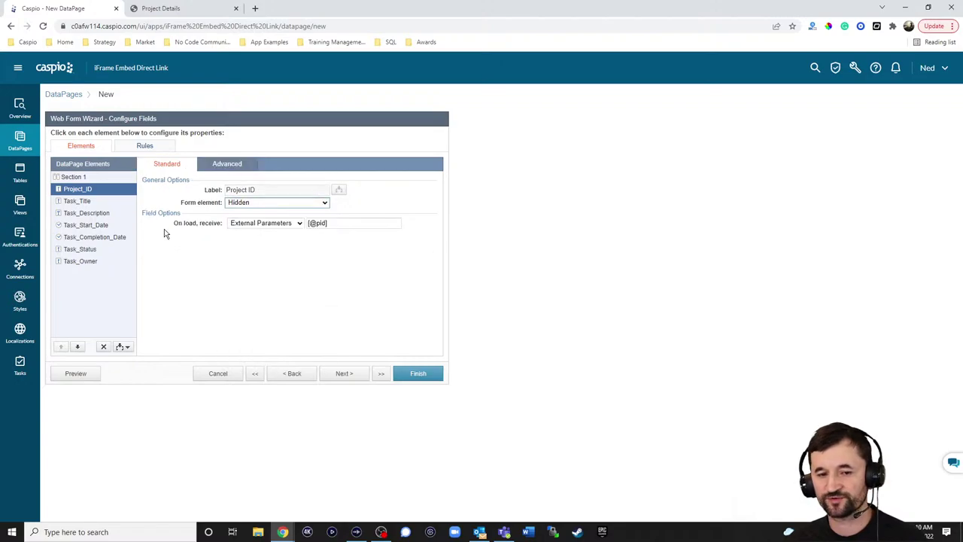
Make Task_Description a Text Area and continue to the destination messaging step
click(83, 201)
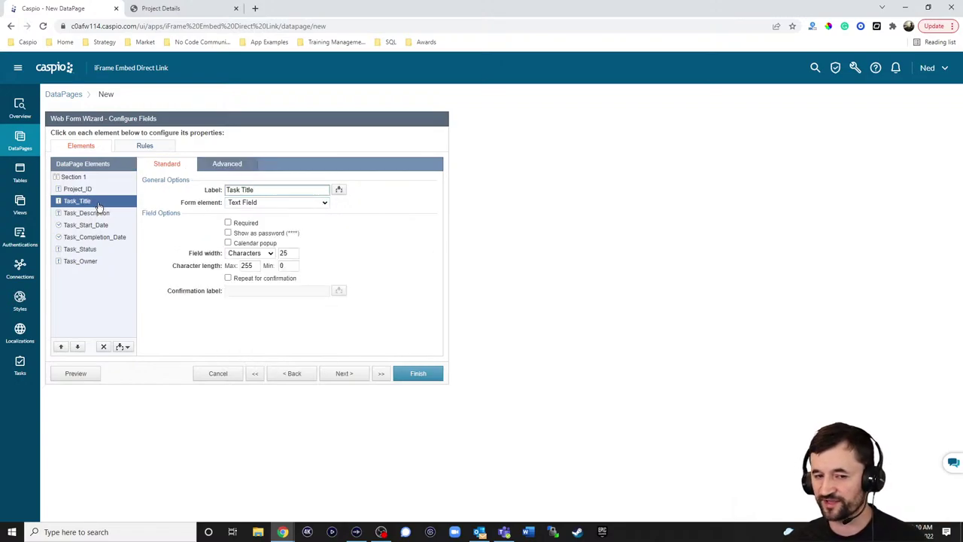
click(85, 213)
click(256, 202)
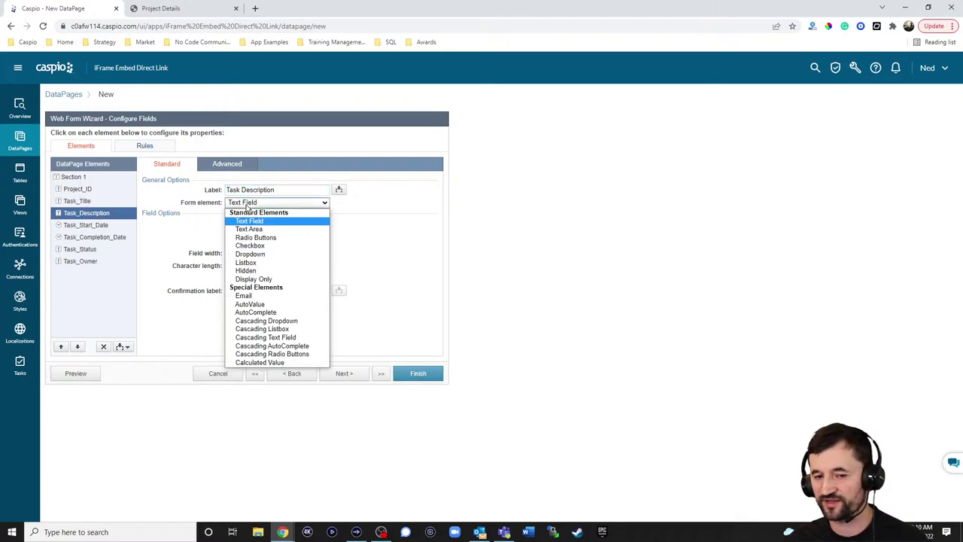
click(269, 229)
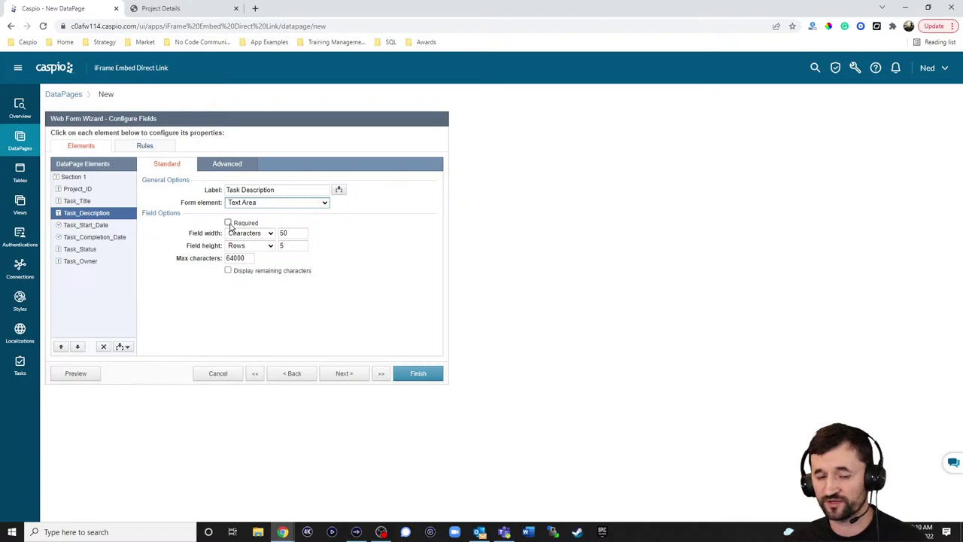
click(349, 375)
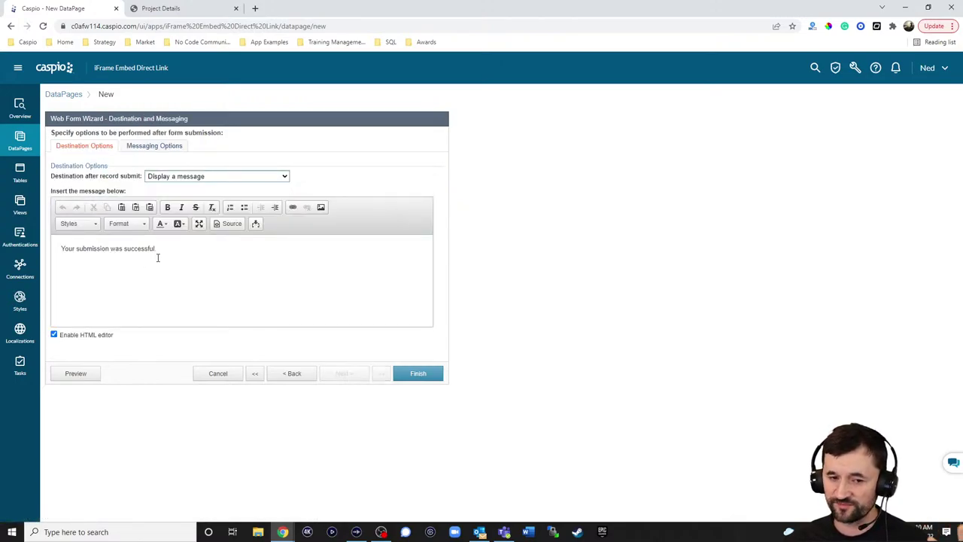
Set the Create a Task form to return to the Same form after submit, and finish
click(210, 179)
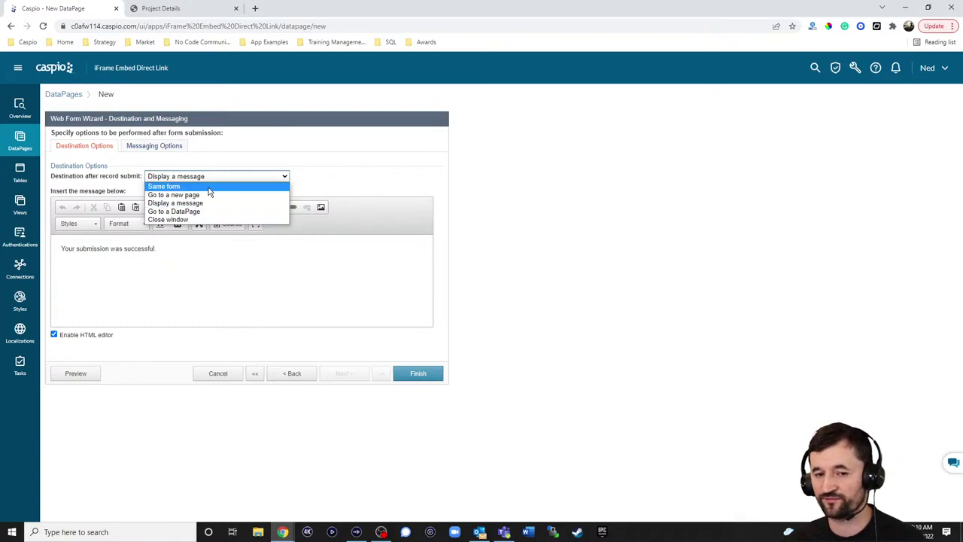
click(211, 187)
click(414, 379)
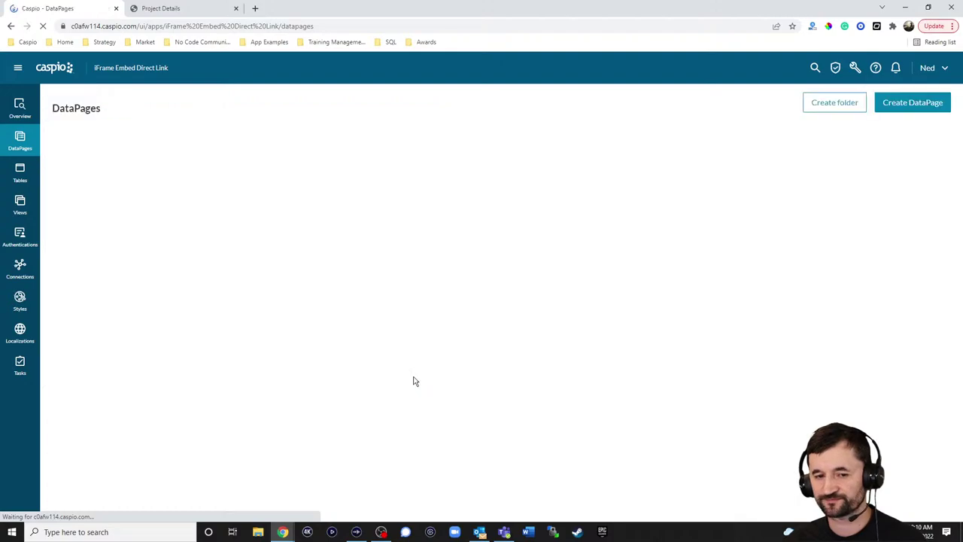
Enable deployment of Create a Task as an iFrame and select its embed code
click(206, 180)
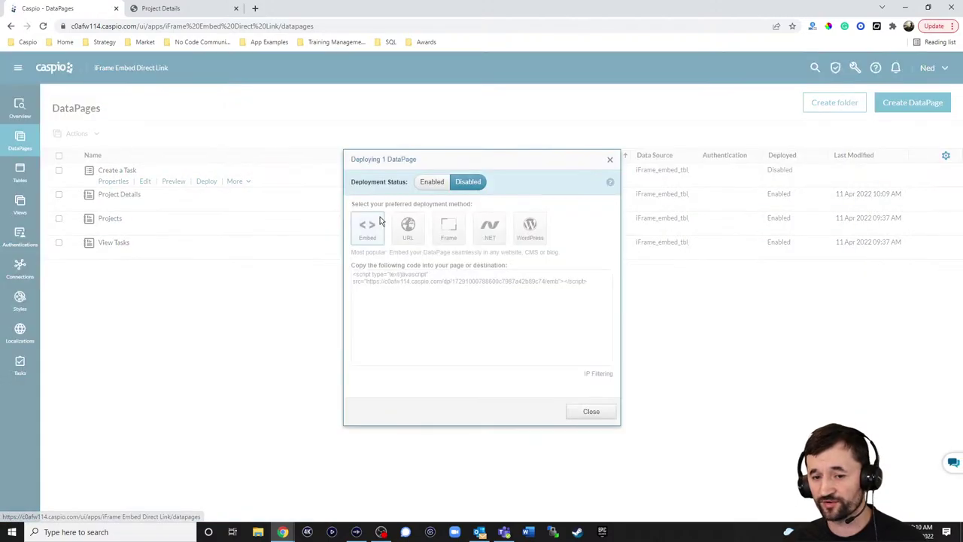
click(432, 181)
click(449, 229)
click(454, 299)
key(ctrl+c)
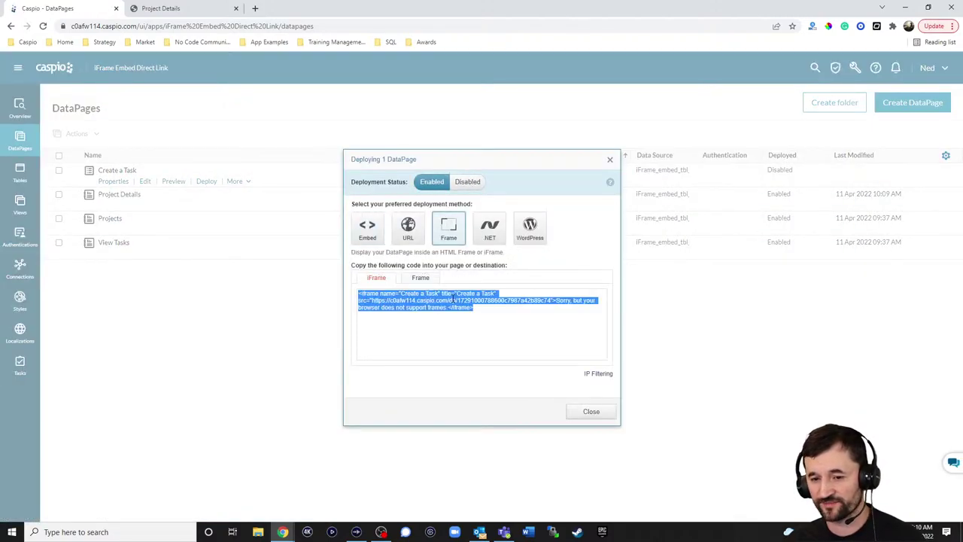
Reopen the Project Details DataPage at Configure Details Page Fields and show HTML Block 1
click(592, 413)
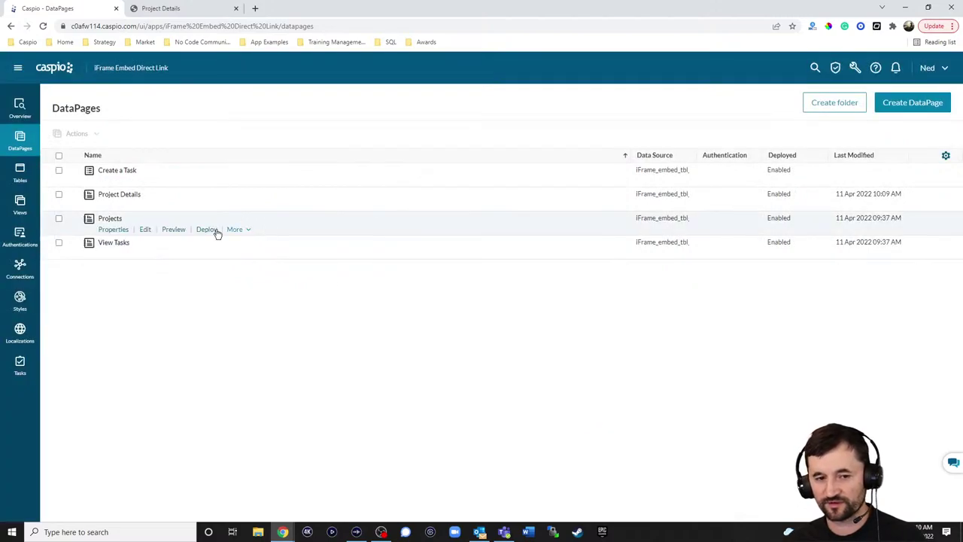
click(146, 206)
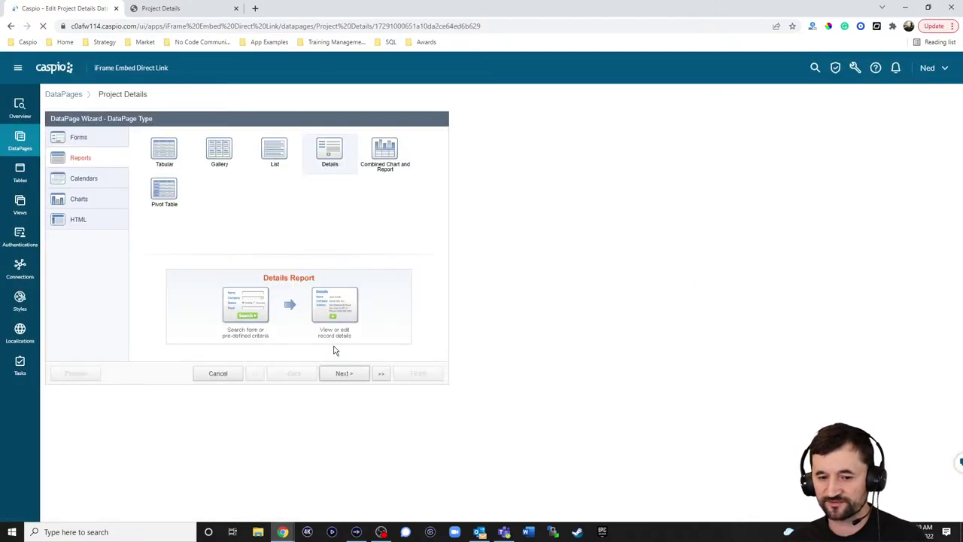
click(344, 374)
click(350, 374)
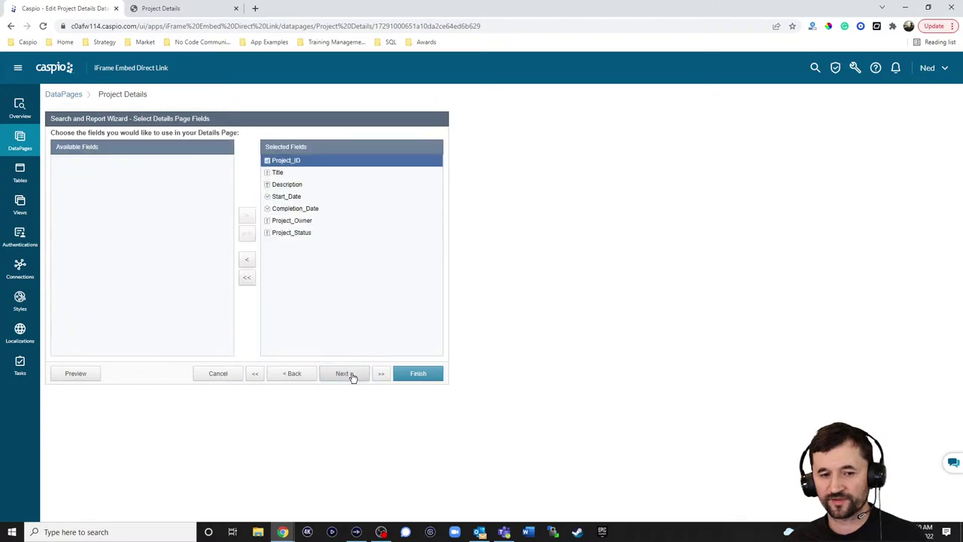
click(350, 374)
click(351, 374)
click(293, 374)
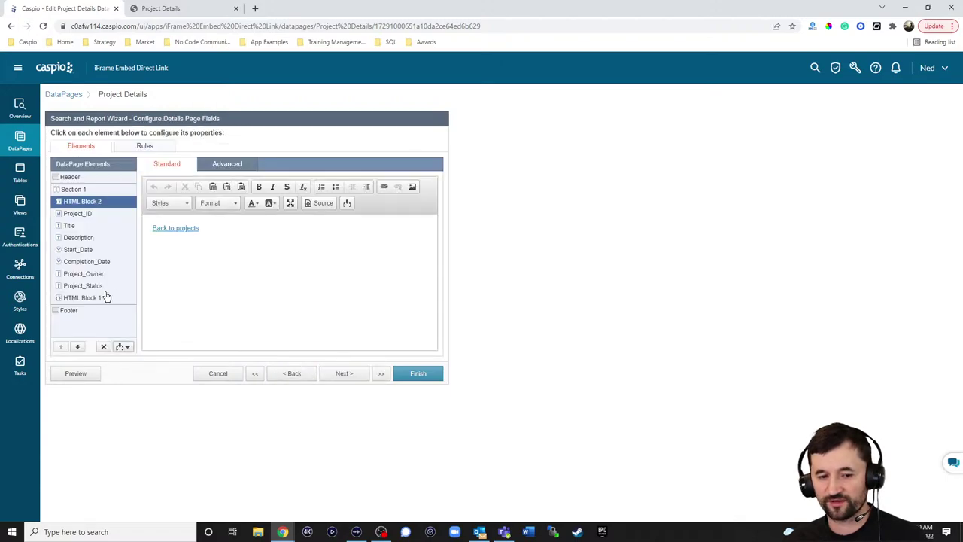
click(103, 297)
Paste the Create a Task iframe code on a new line above the View Tasks iframe
click(147, 196)
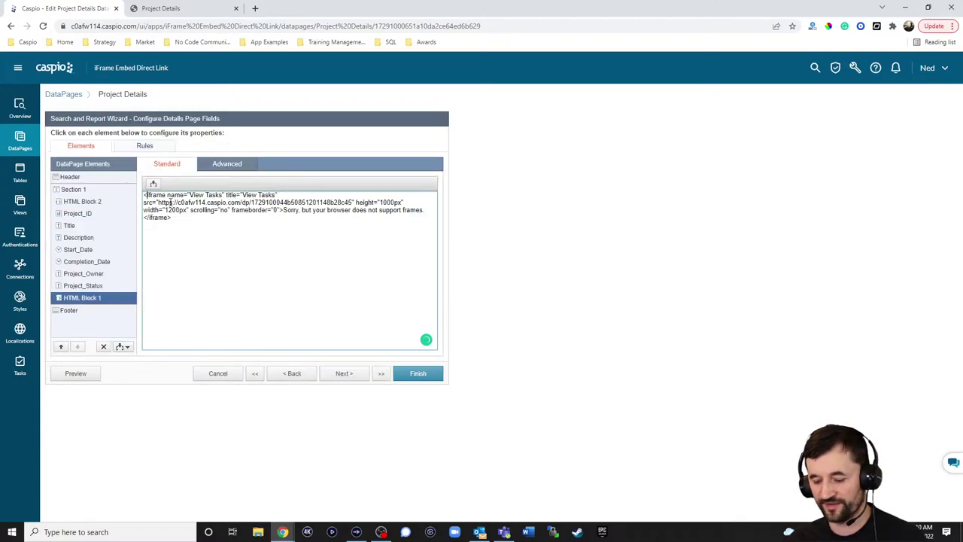
key(Return)
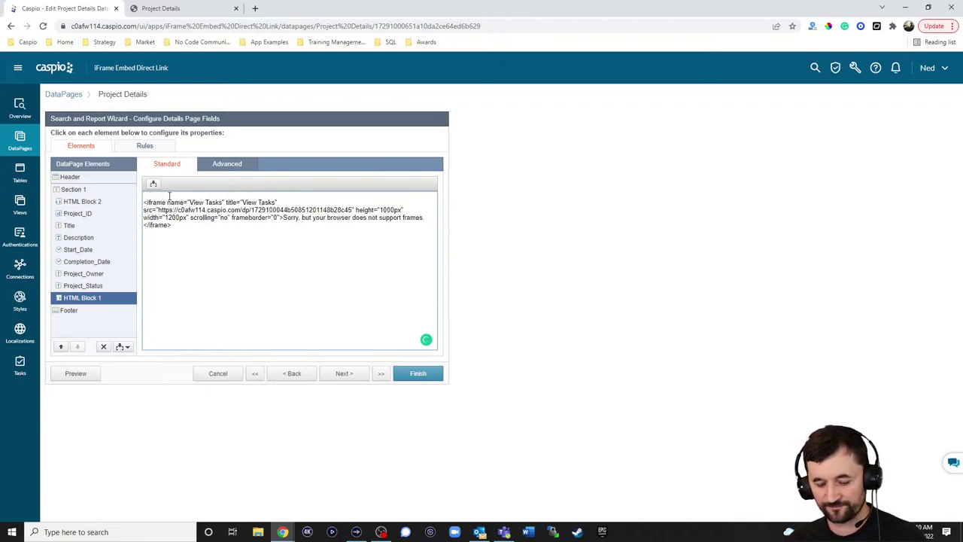
key(ctrl+v)
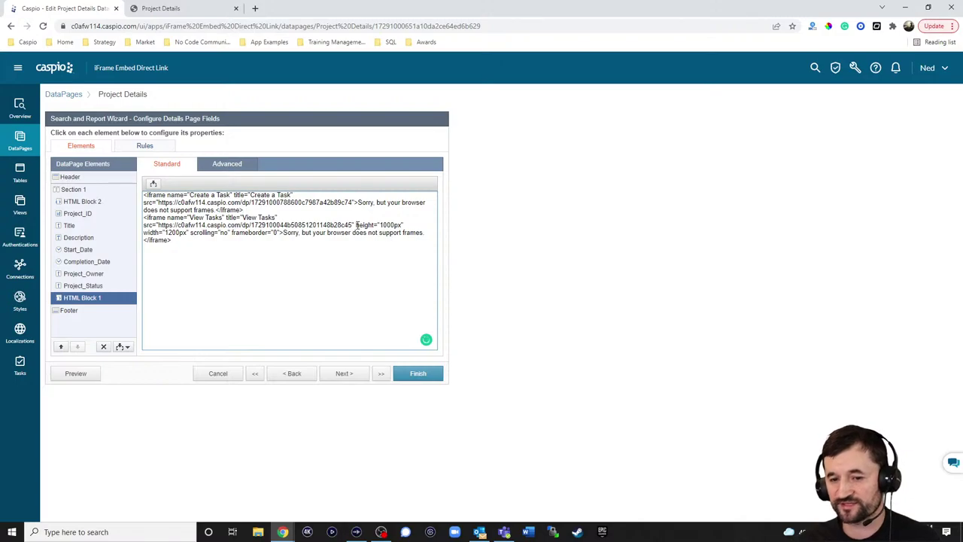
Copy the View Tasks iframe's size attributes into the Create a Task iframe, changing height to 600px
drag(356, 224, 285, 231)
key(ctrl+c)
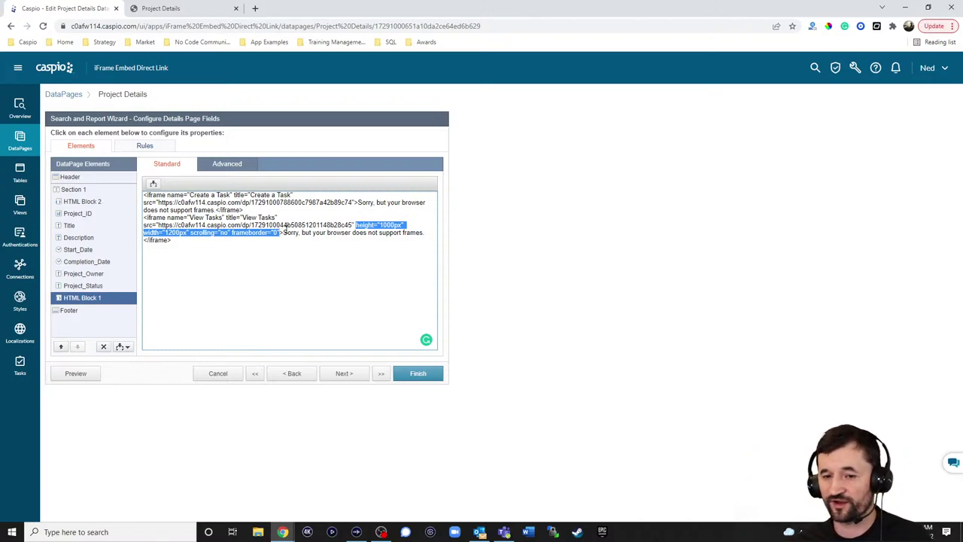
click(357, 200)
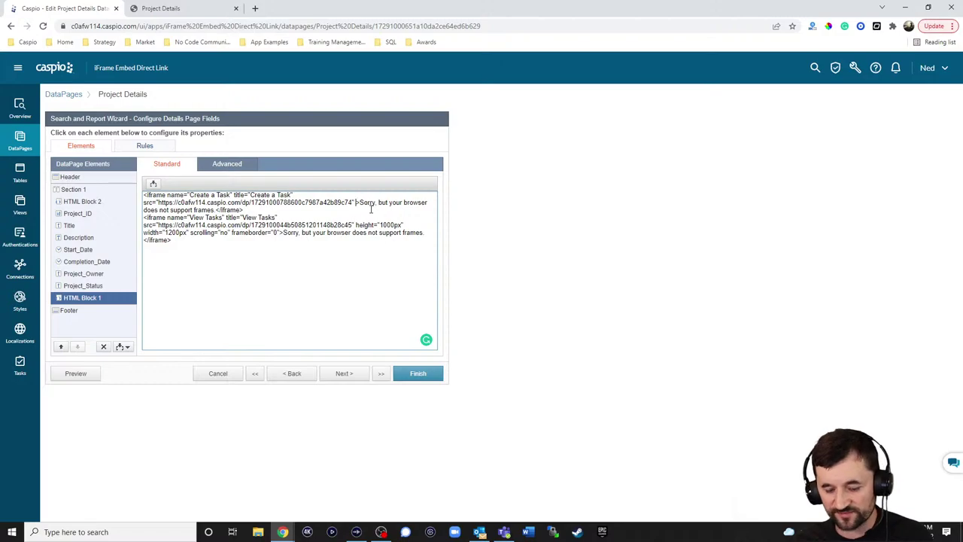
key(ctrl+v)
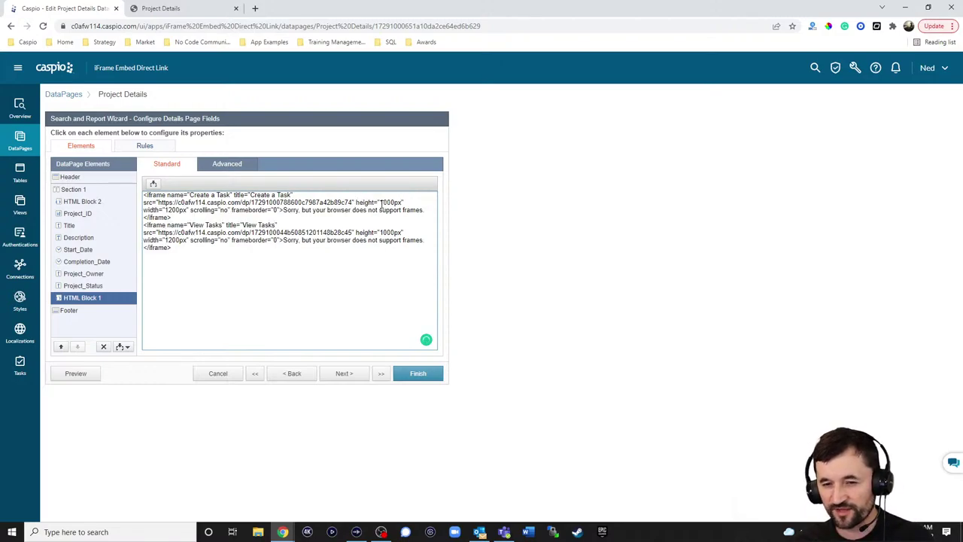
drag(380, 202, 395, 202)
text(600)
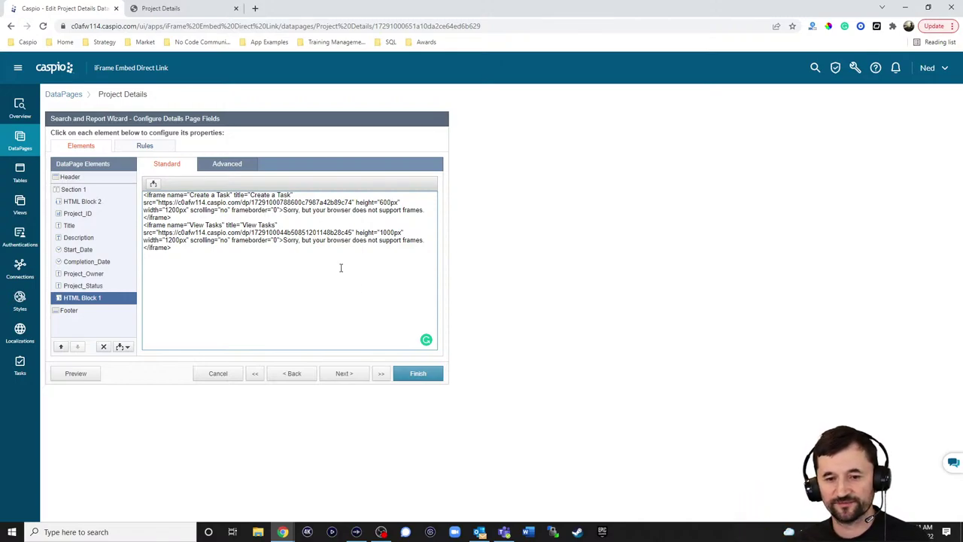
click(410, 375)
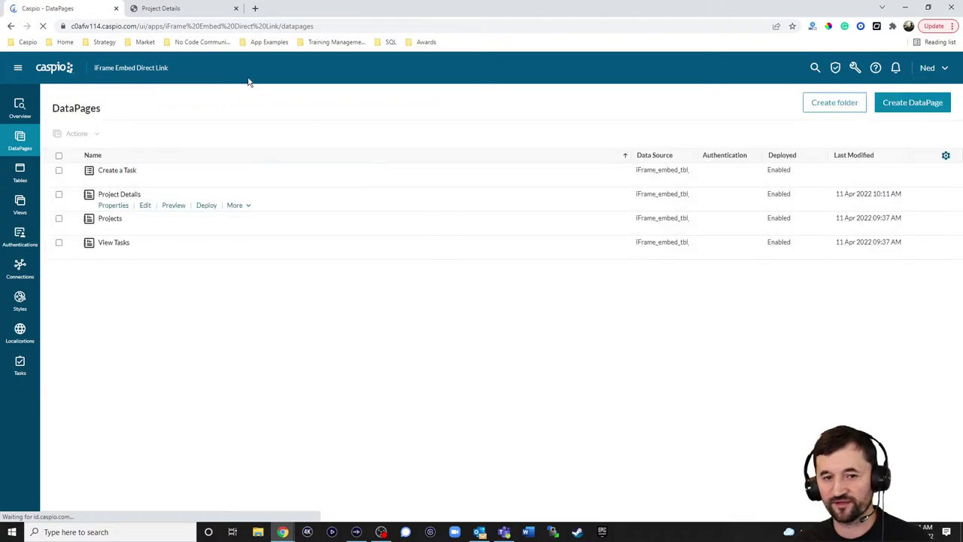
click(173, 8)
click(42, 26)
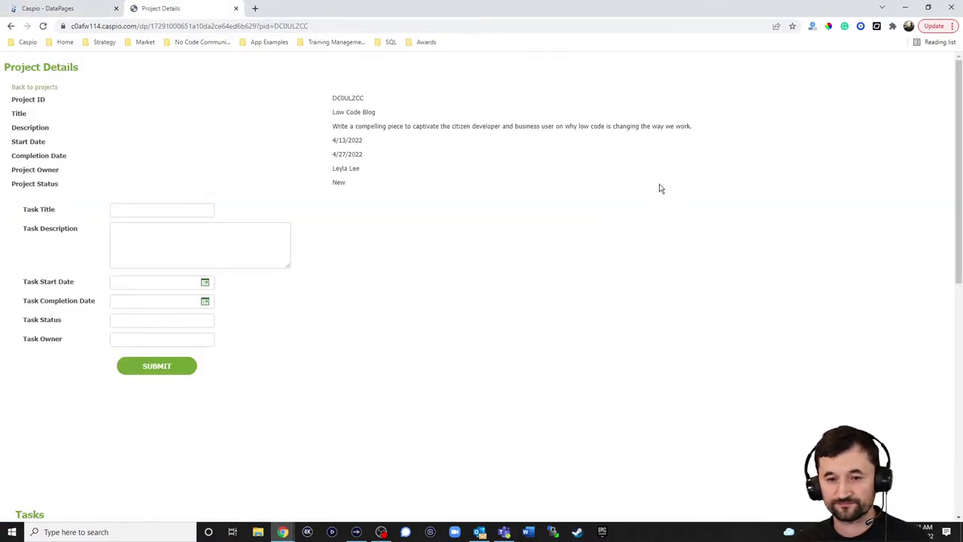
scroll(587, 184, down, 4)
scroll(603, 180, up, 3)
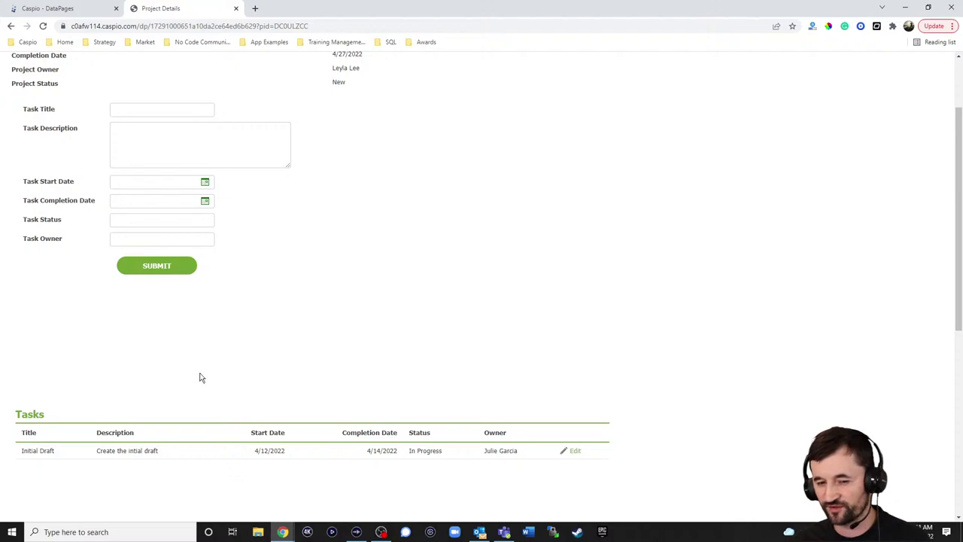
scroll(422, 345, up, 2)
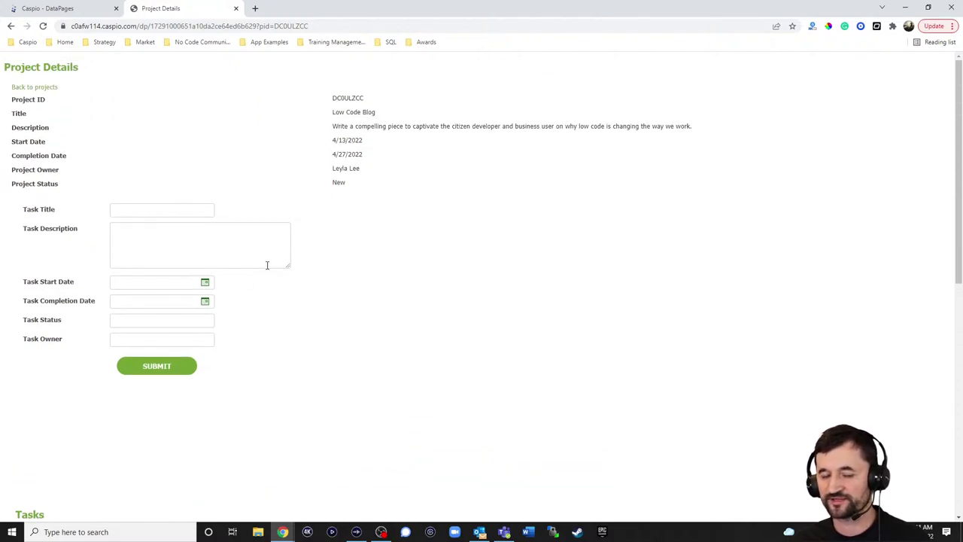
scroll(424, 260, down, 1)
scroll(598, 281, up, 1)
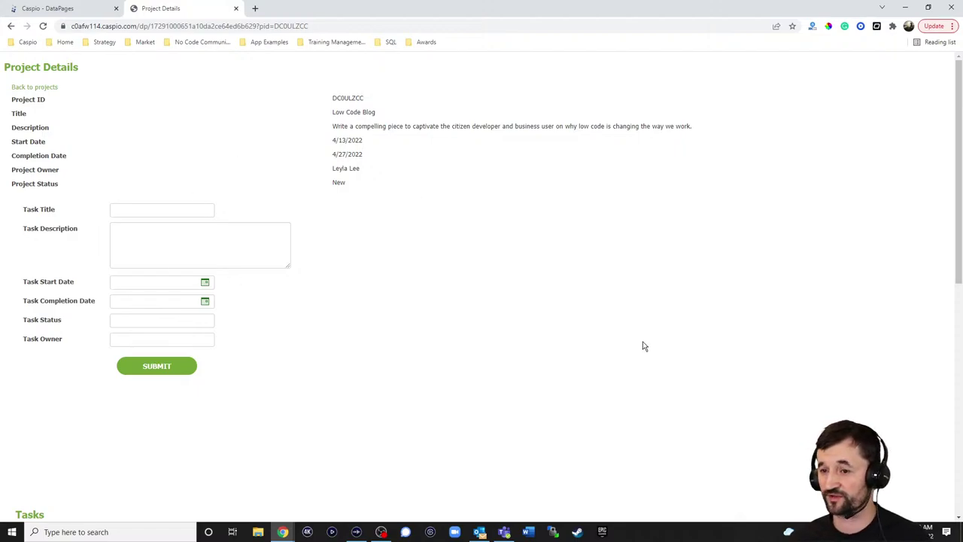
scroll(625, 279, down, 4)
scroll(660, 239, up, 3)
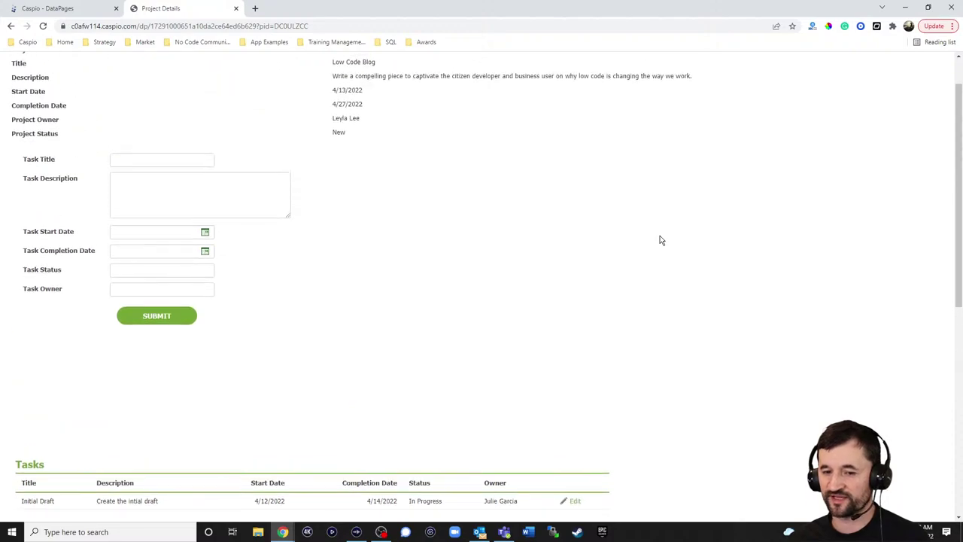
scroll(660, 239, up, 1)
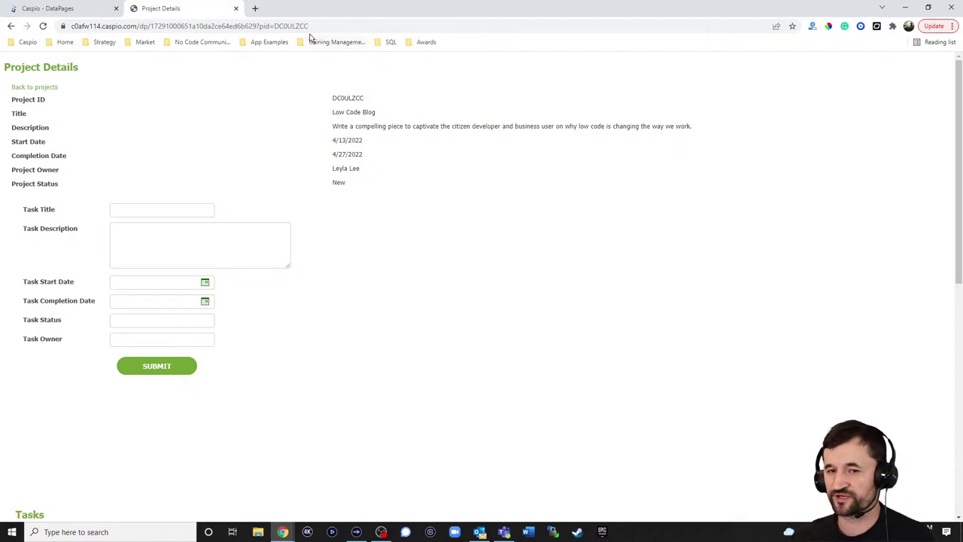
In a new tab, open App Examples > Sales CRM Demo and sign in with the saved admin login
click(255, 9)
click(265, 42)
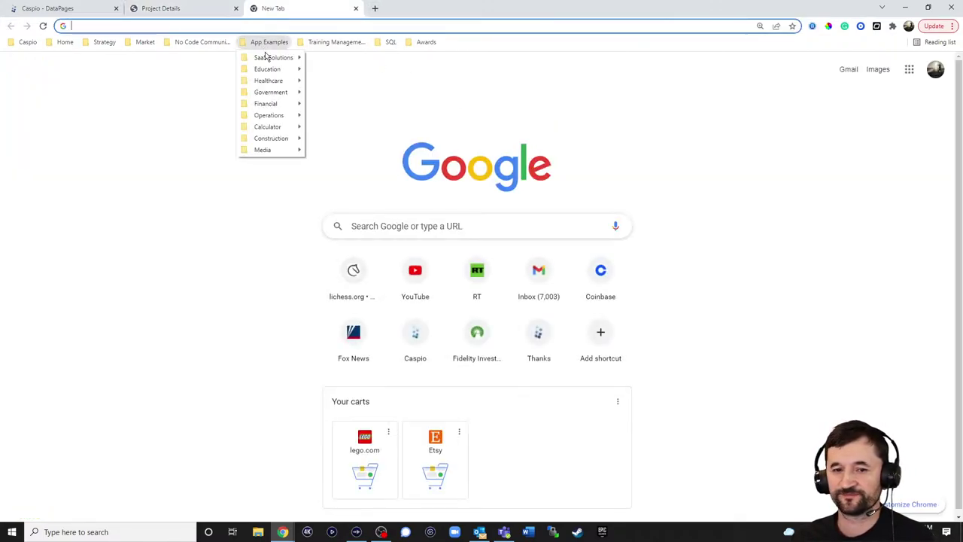
mouse_move(270, 118)
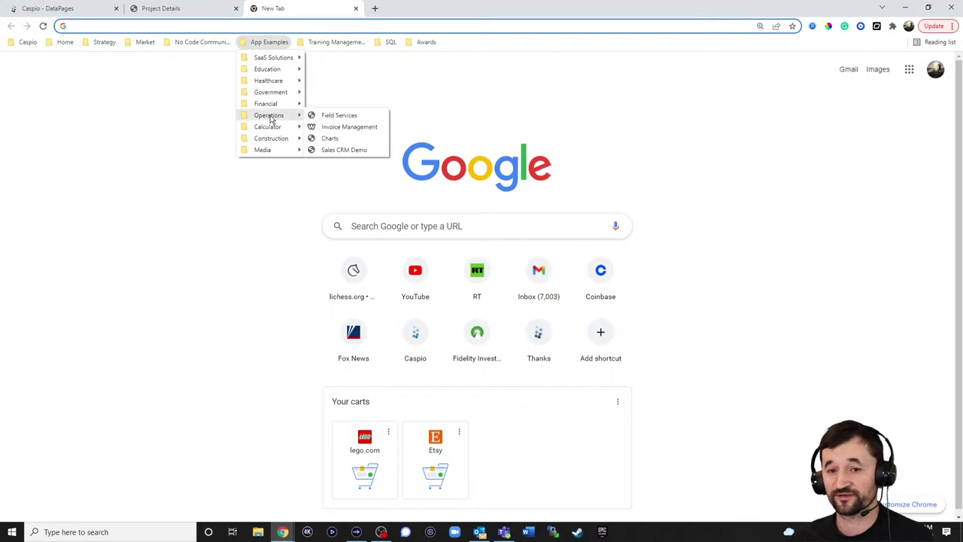
click(346, 150)
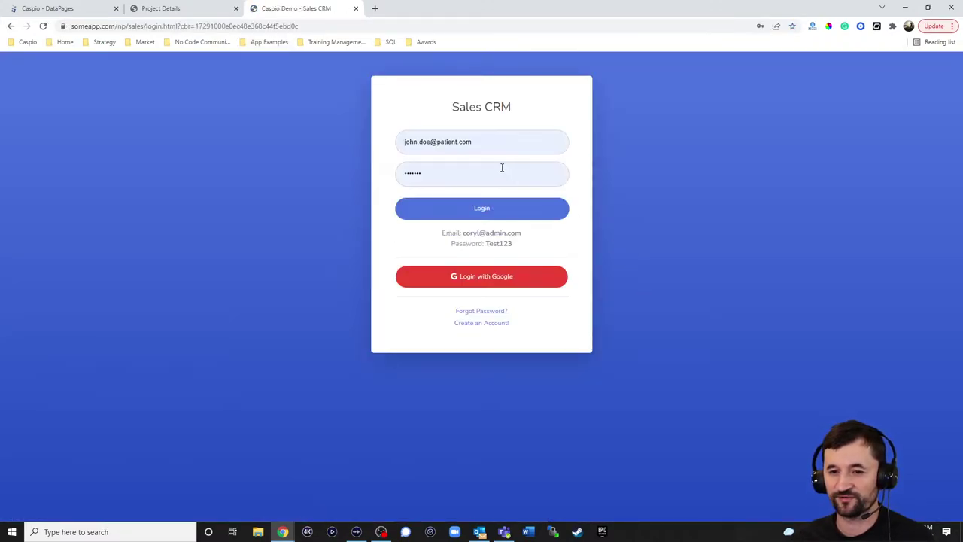
triple_click(482, 141)
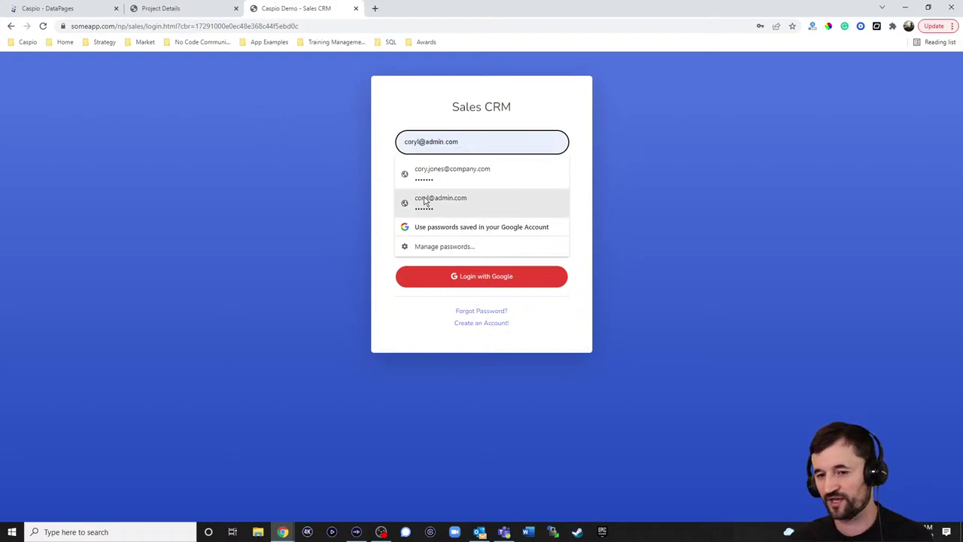
click(425, 201)
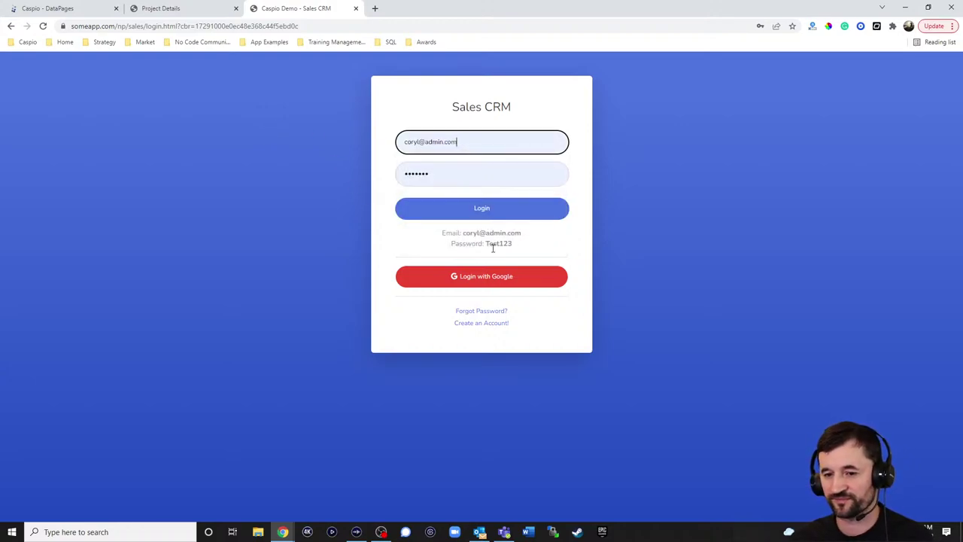
click(484, 211)
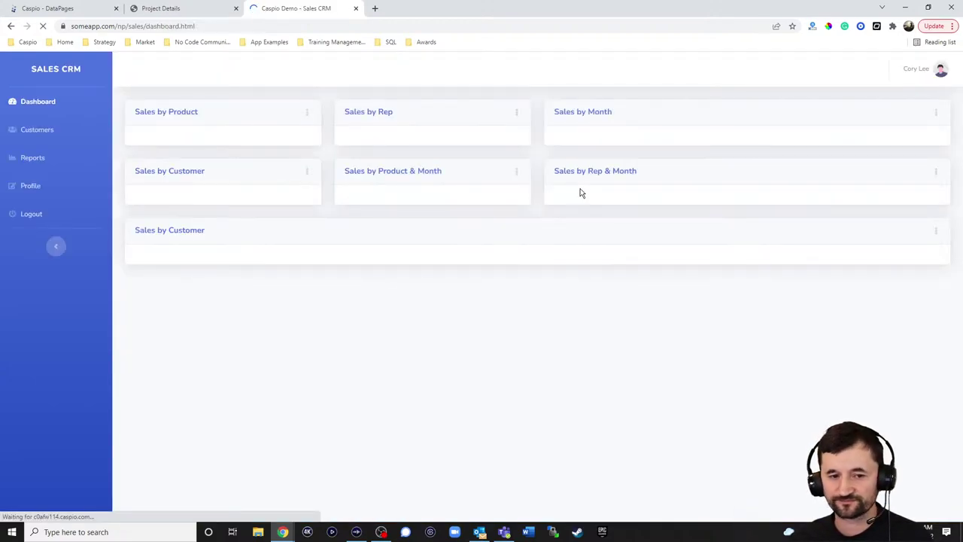
View the first customer's details, scrolling through its sales chart, logs and deals
click(64, 133)
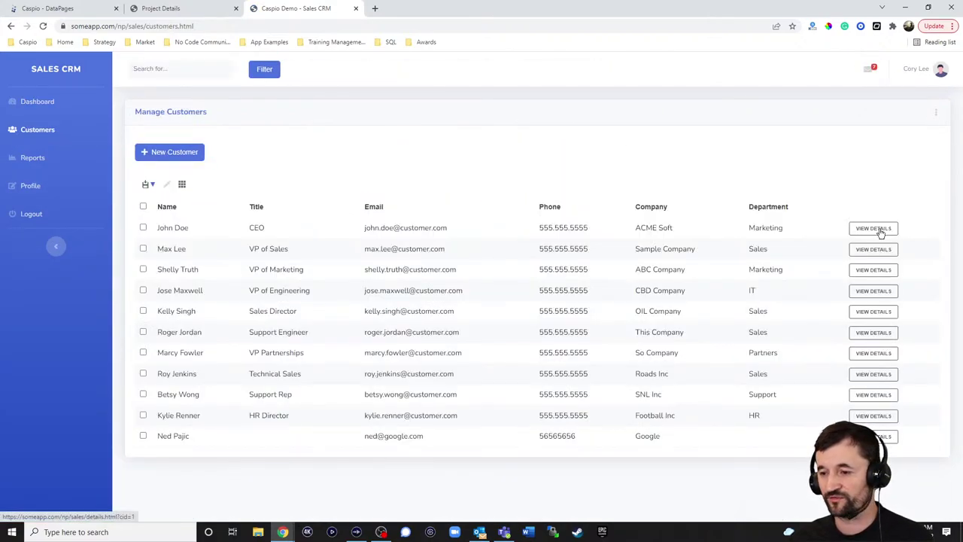
click(878, 229)
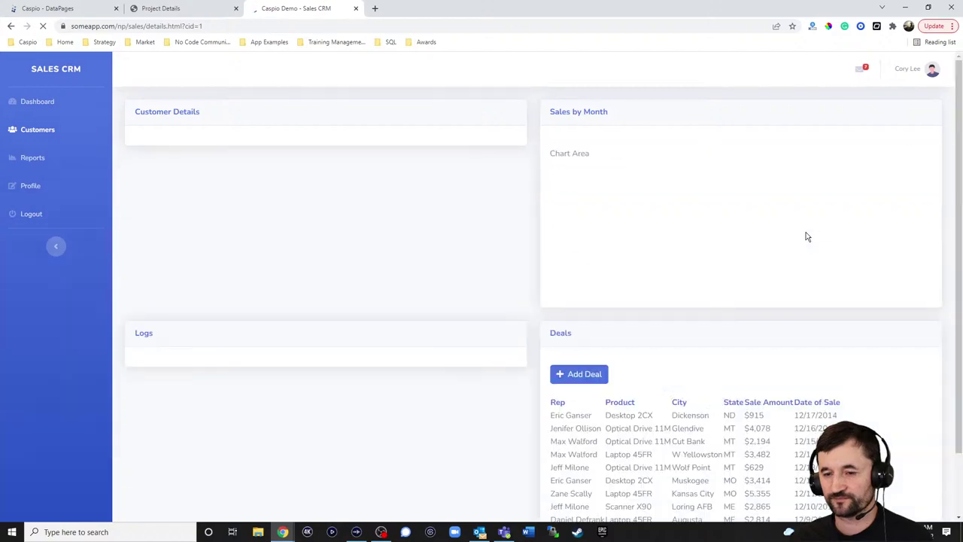
scroll(528, 157, down, 2)
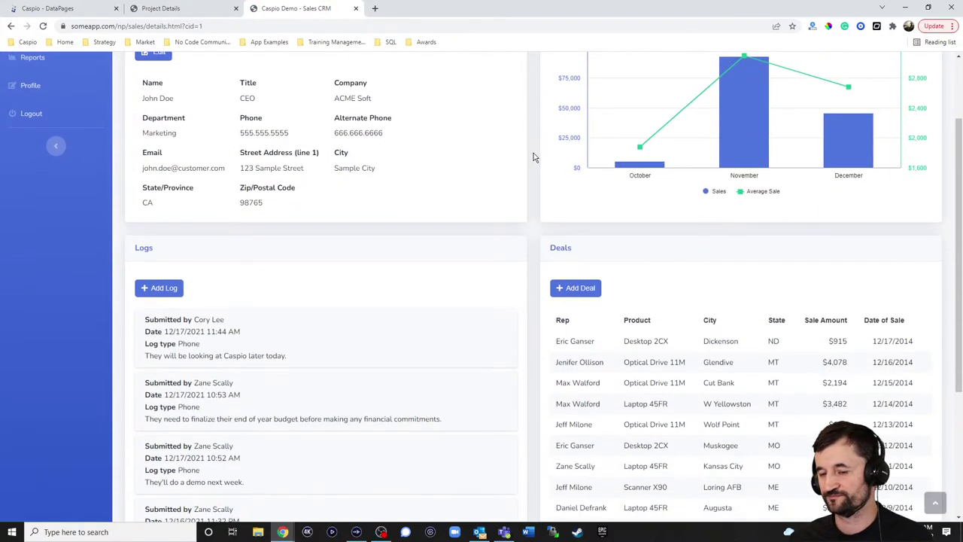
scroll(534, 155, up, 2)
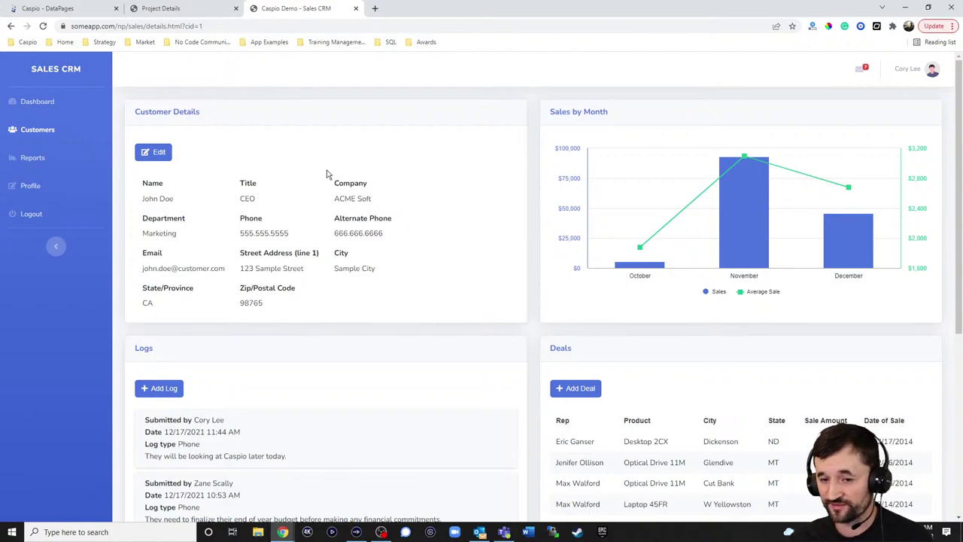
scroll(429, 195, down, 2)
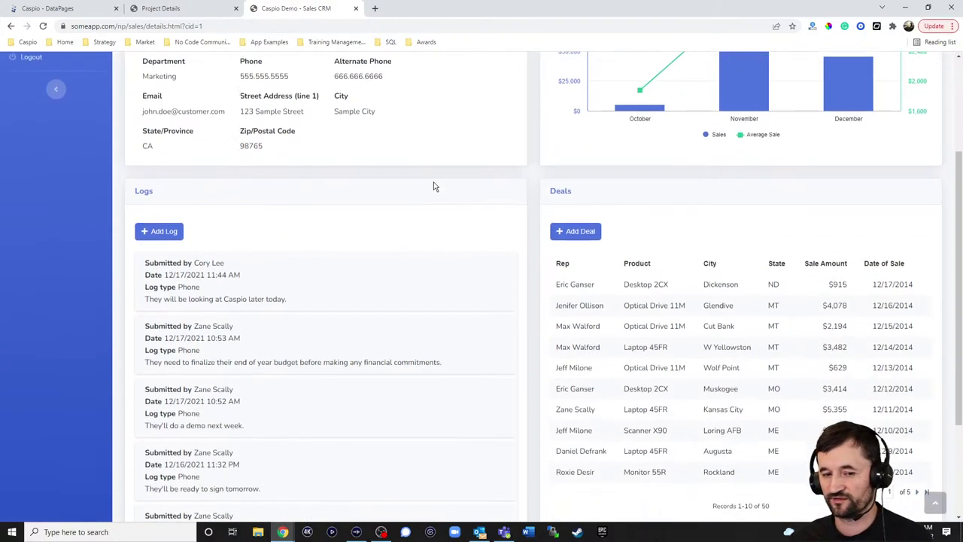
scroll(433, 186, down, 1)
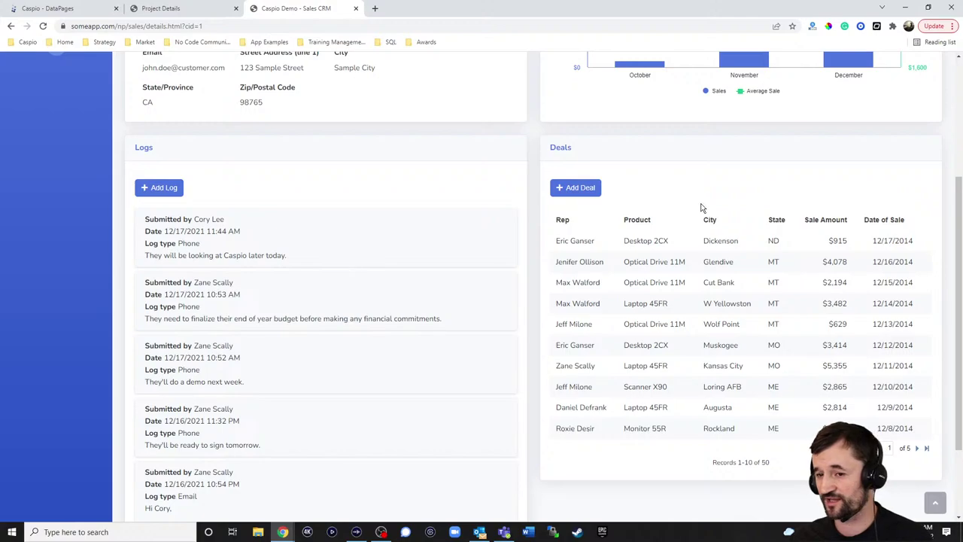
scroll(688, 243, up, 2)
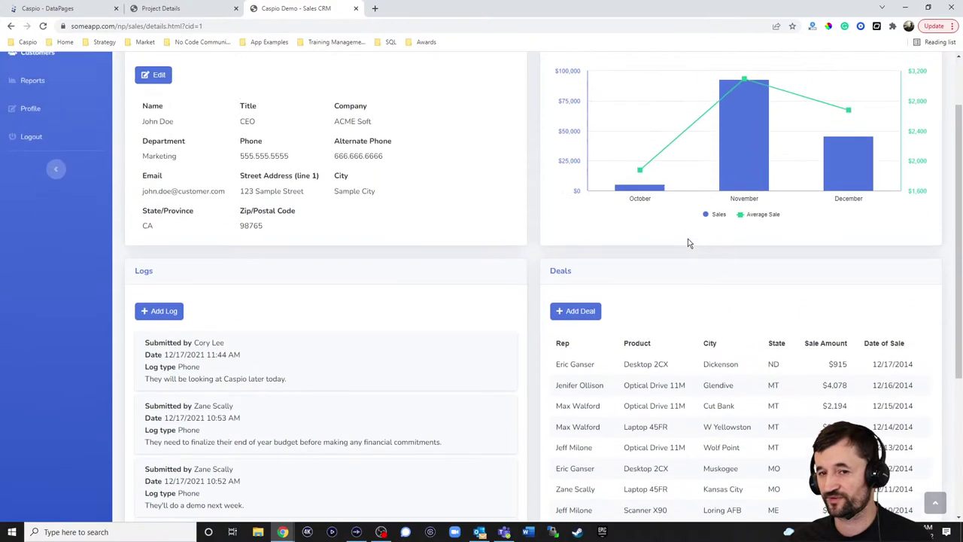
scroll(688, 243, up, 1)
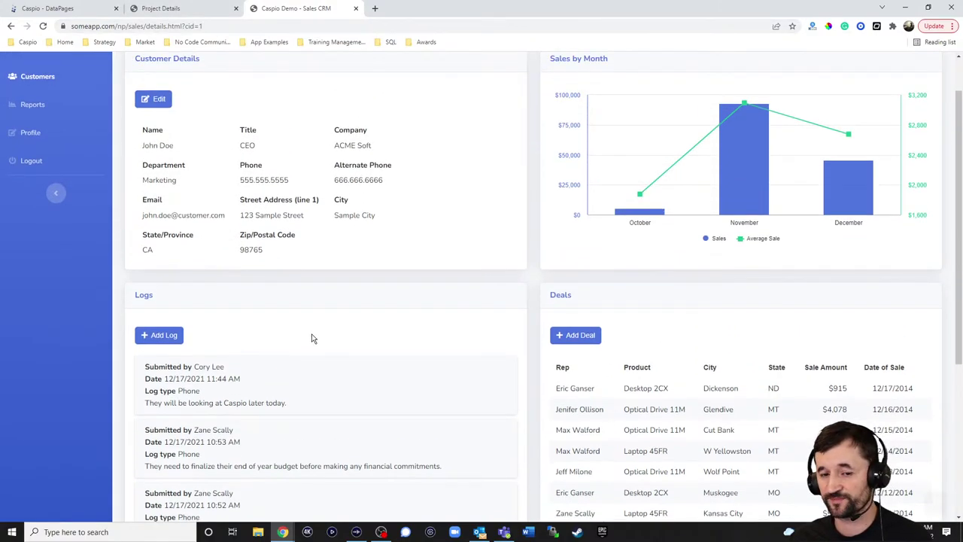
scroll(312, 338, down, 3)
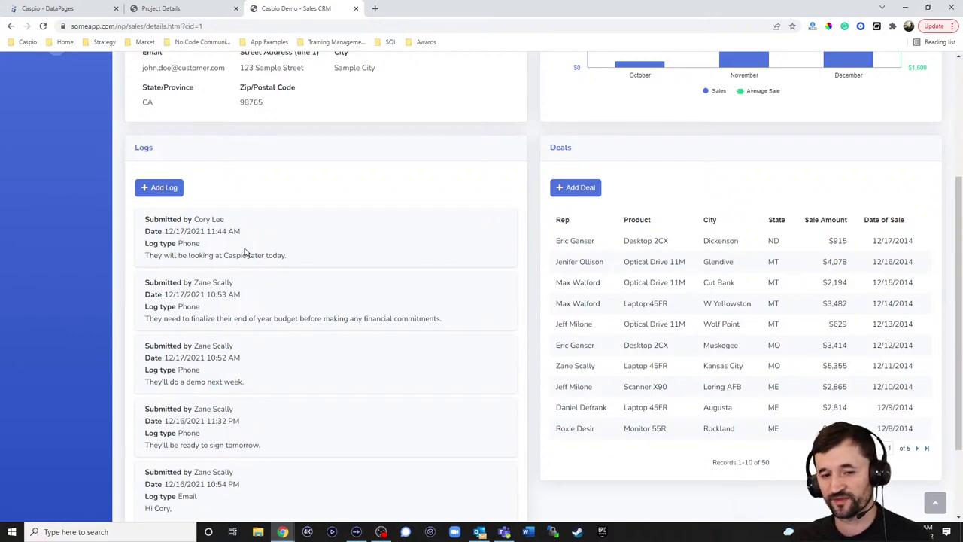
scroll(282, 274, up, 4)
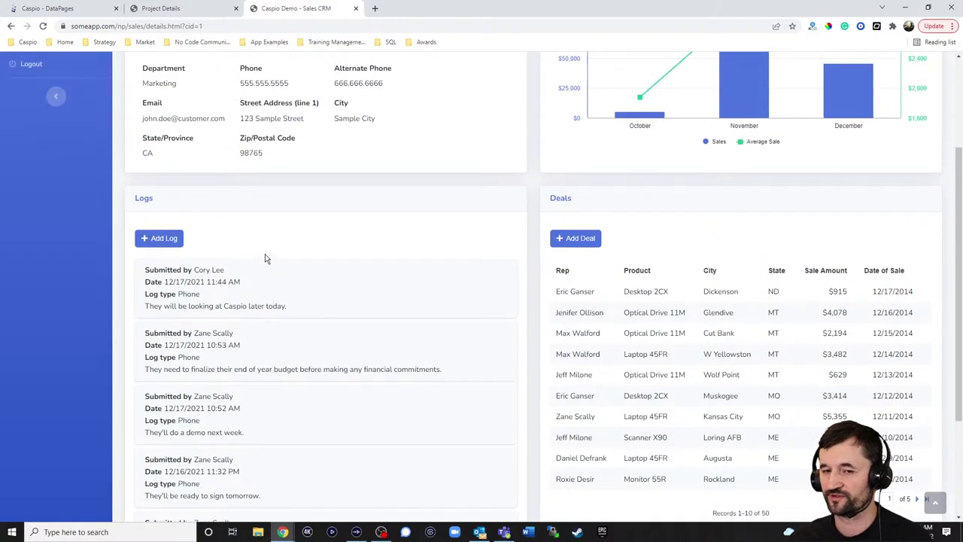
click(184, 10)
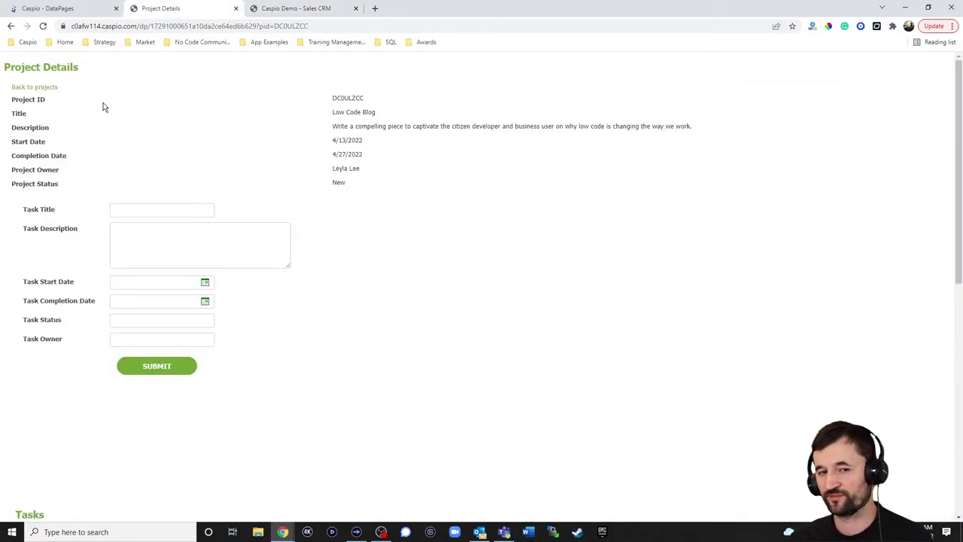
Scroll the Project Details preview to the Tasks table and back, then return to the 'Caspio - DataPages' tab
scroll(287, 283, down, 4)
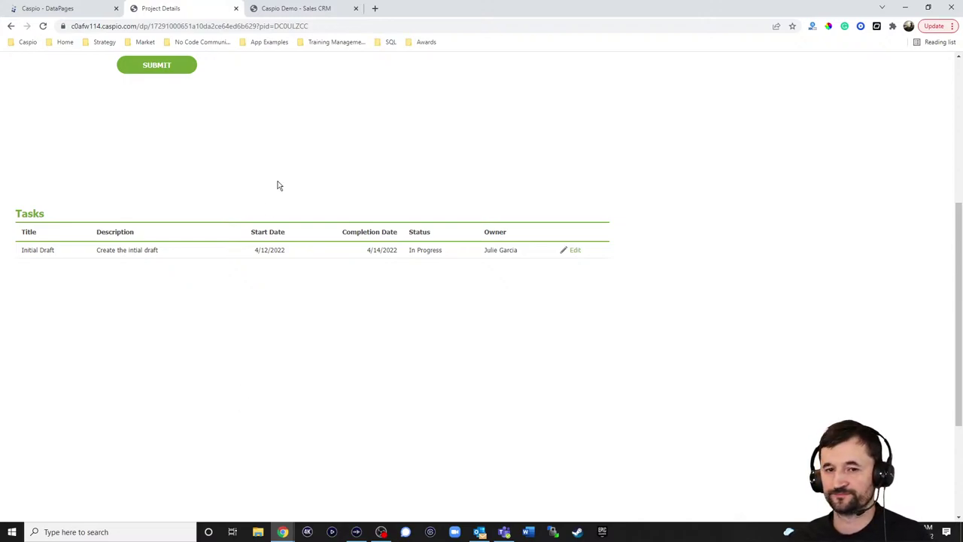
scroll(305, 154, up, 4)
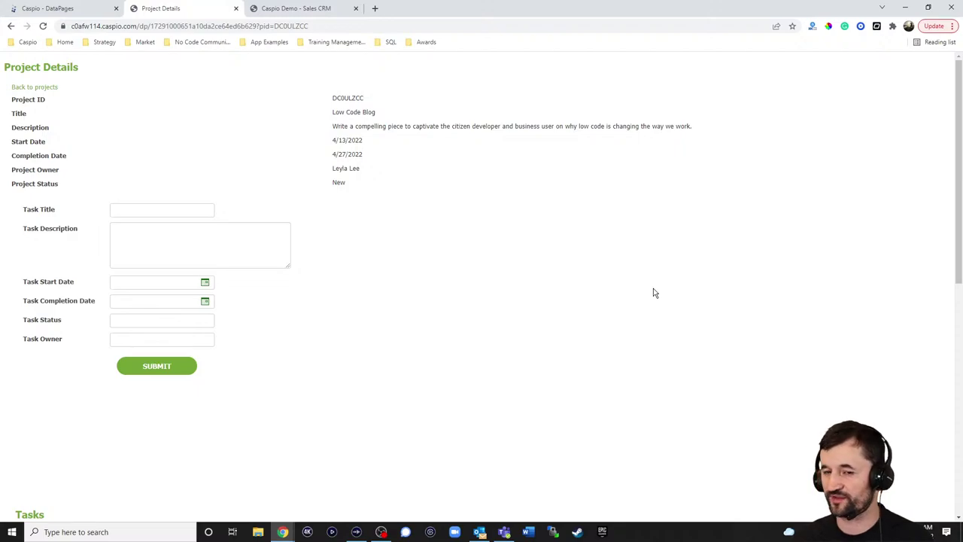
click(50, 8)
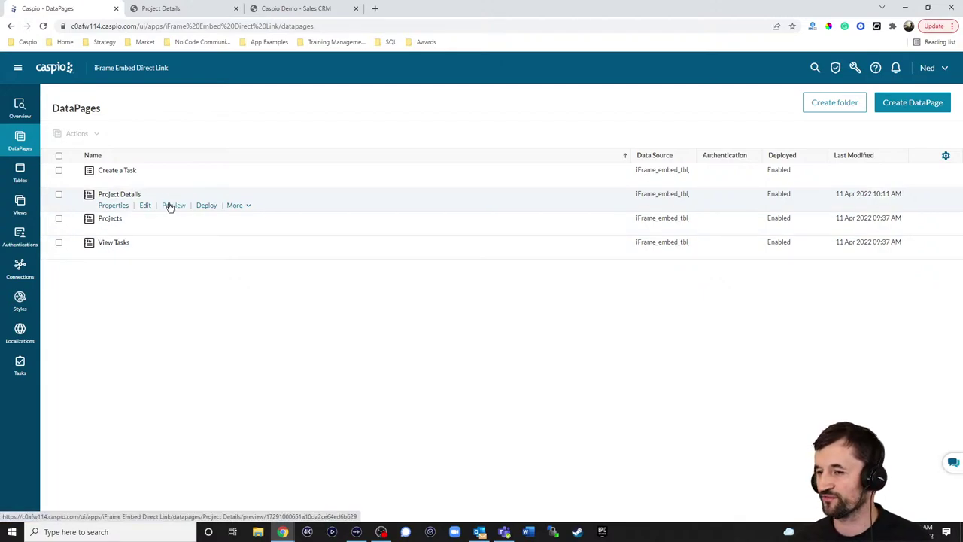
Dismiss the wrench tools menu, then go to the Applications list via the caspio logo
click(856, 68)
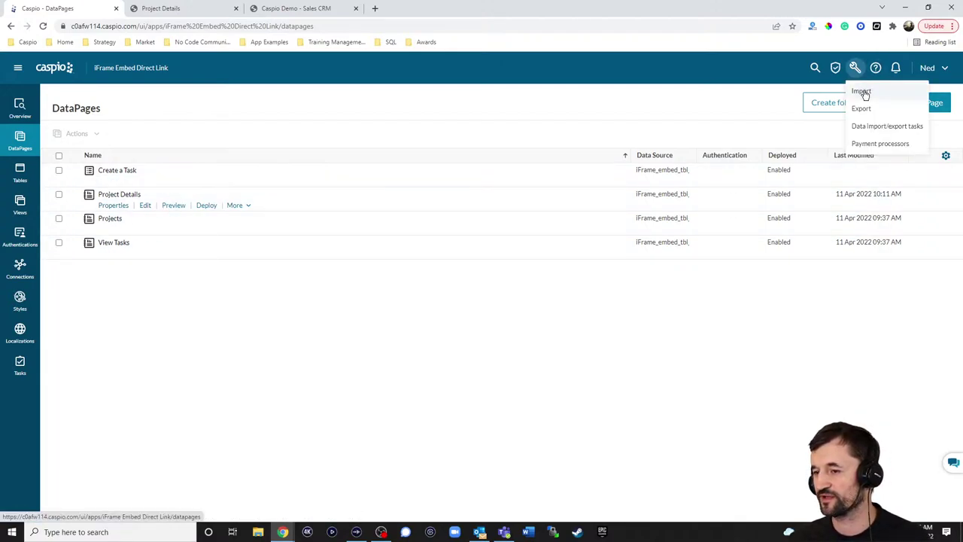
click(678, 109)
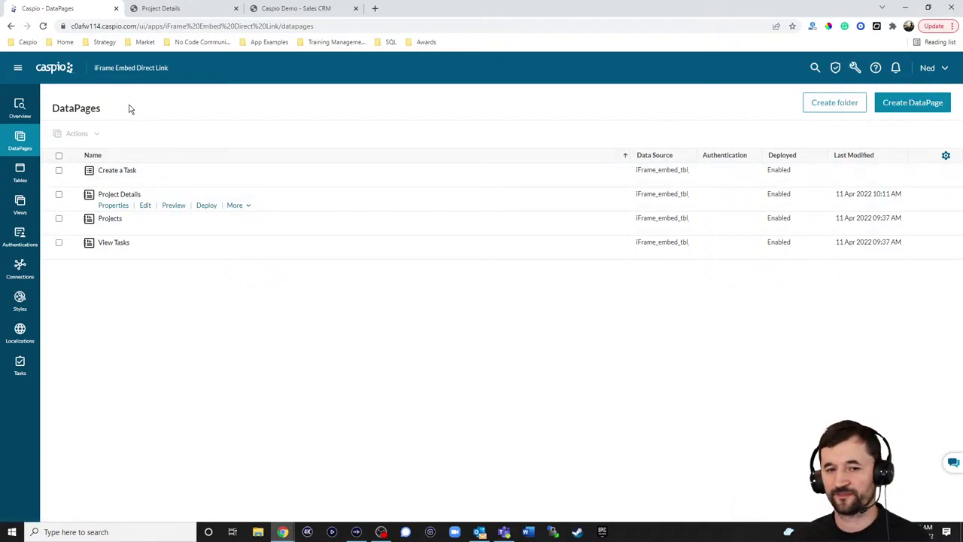
click(64, 75)
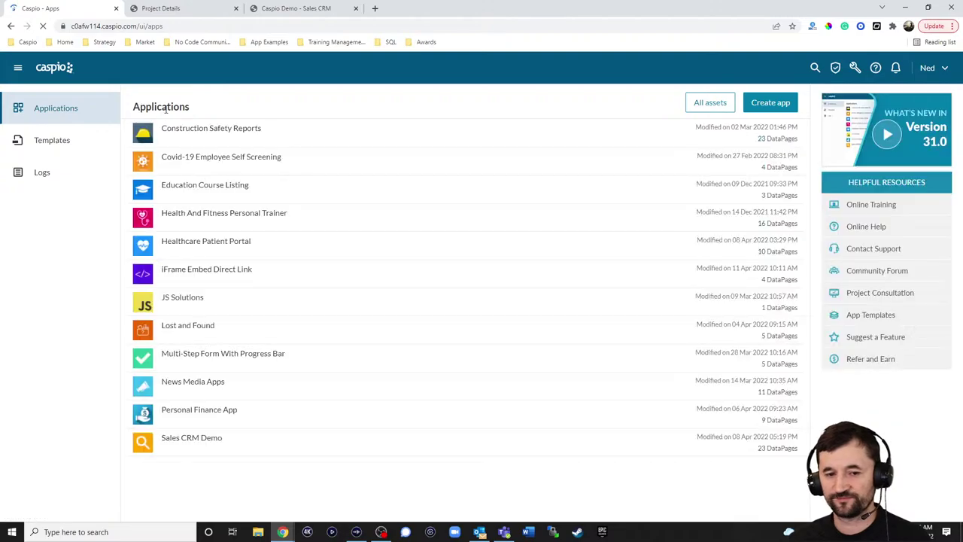